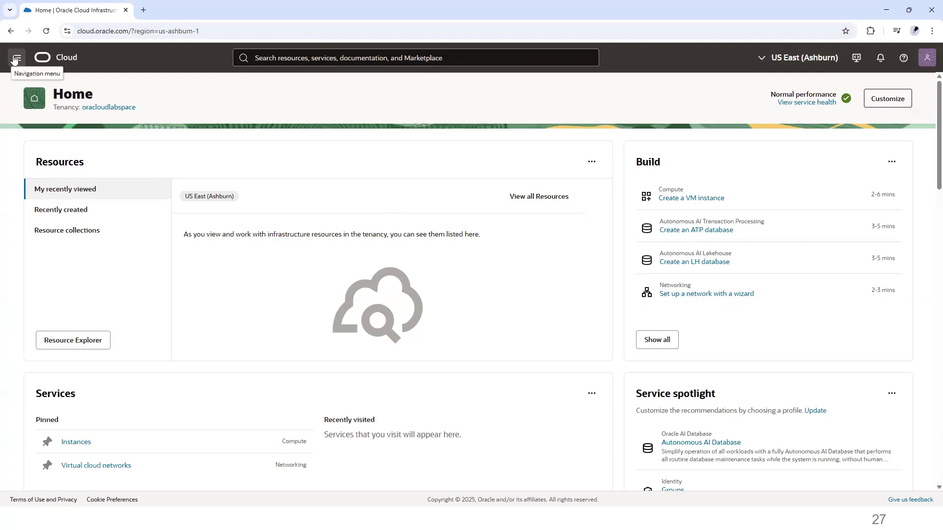
# Step: Browse each service category in the navigation menu to review the available services
pyautogui.click(15, 59)
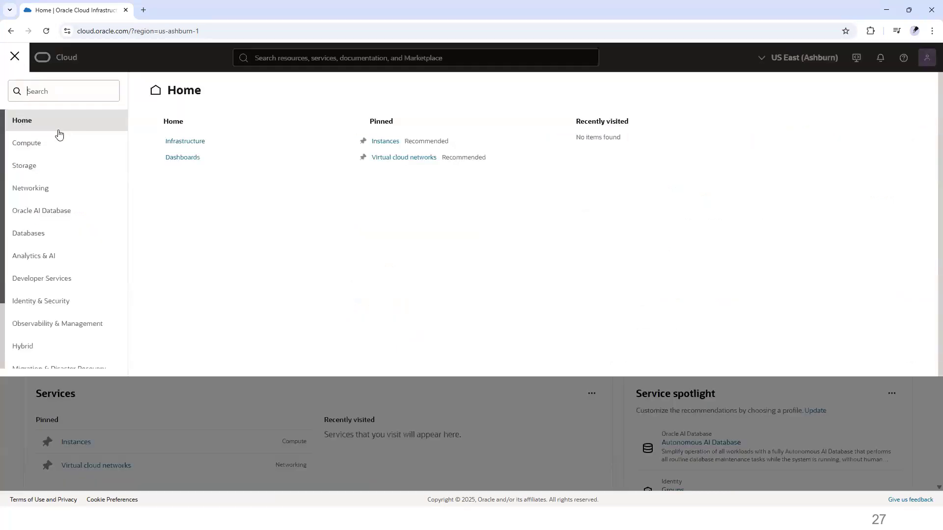
pyautogui.click(28, 140)
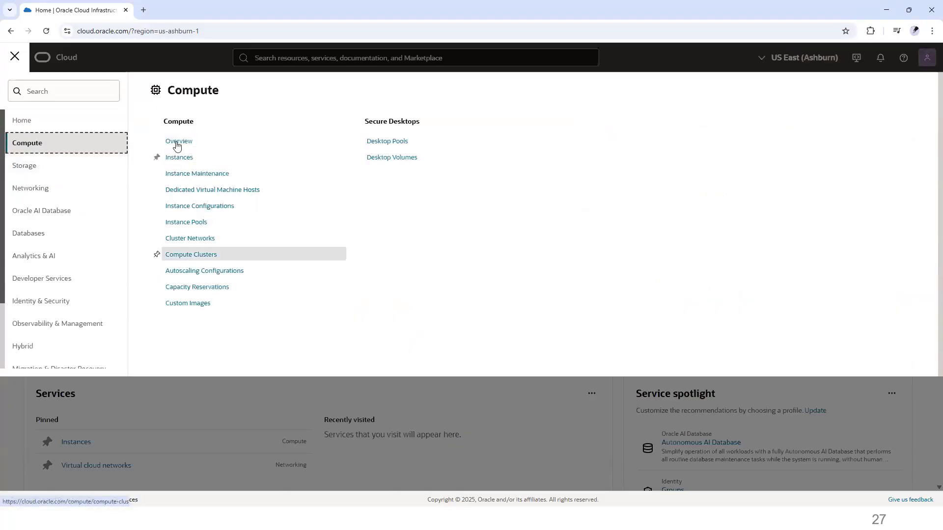
pyautogui.click(36, 167)
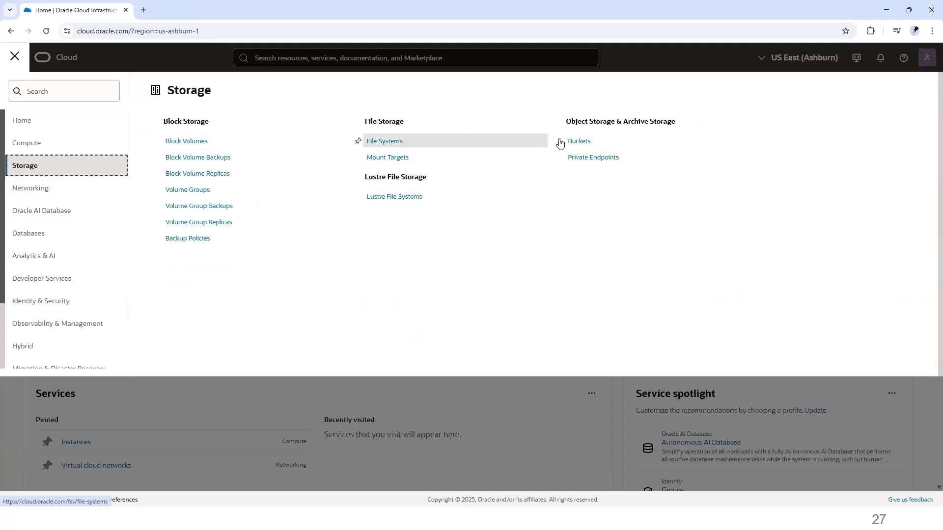
pyautogui.click(65, 190)
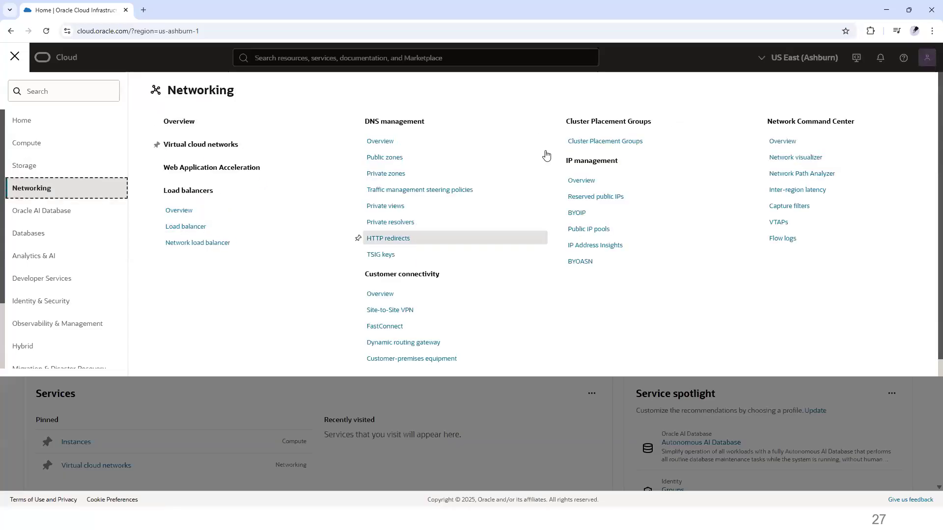
pyautogui.click(67, 213)
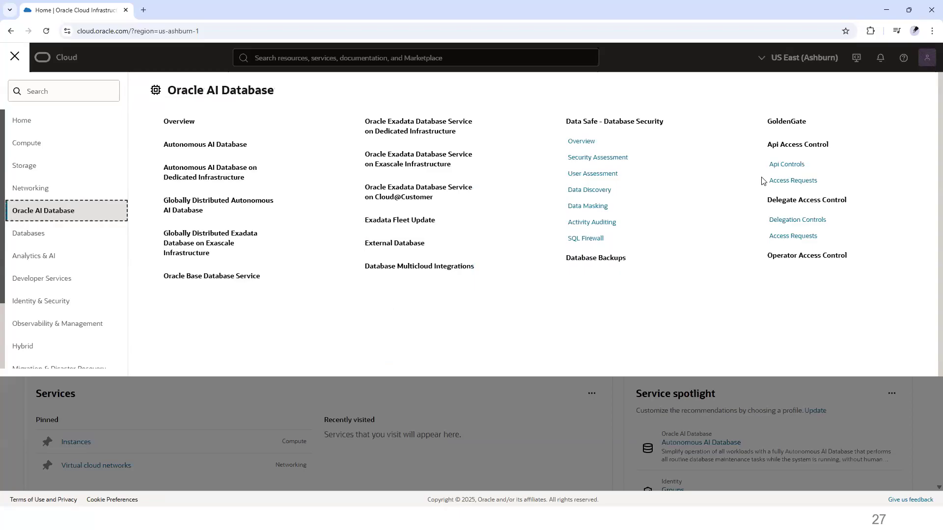
pyautogui.click(45, 233)
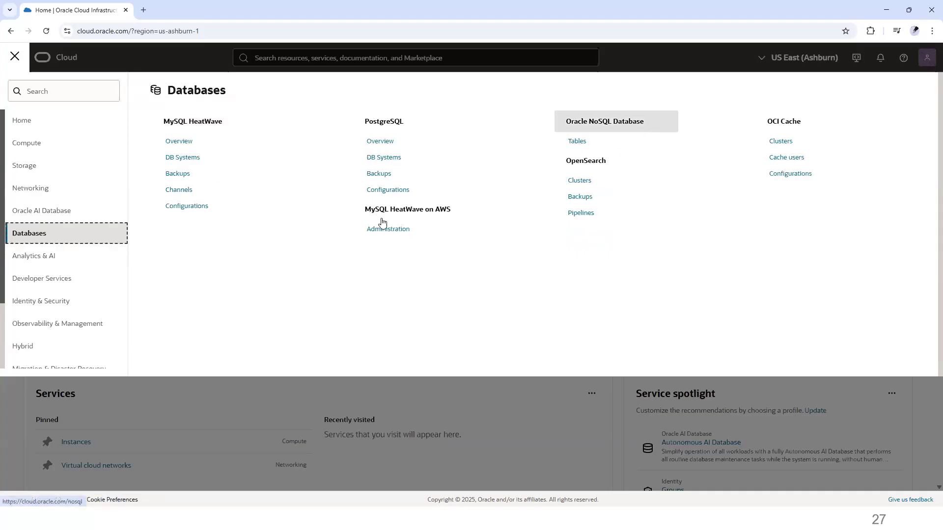
pyautogui.click(39, 267)
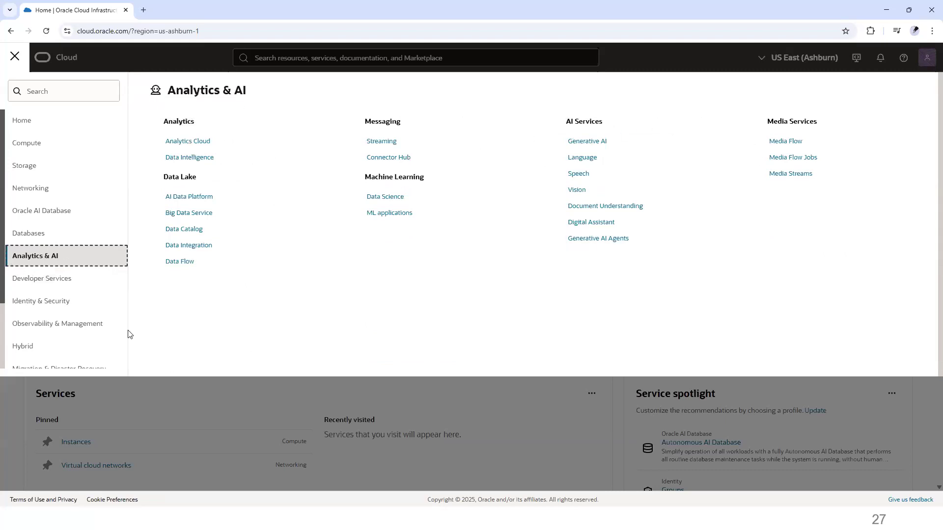
pyautogui.click(71, 284)
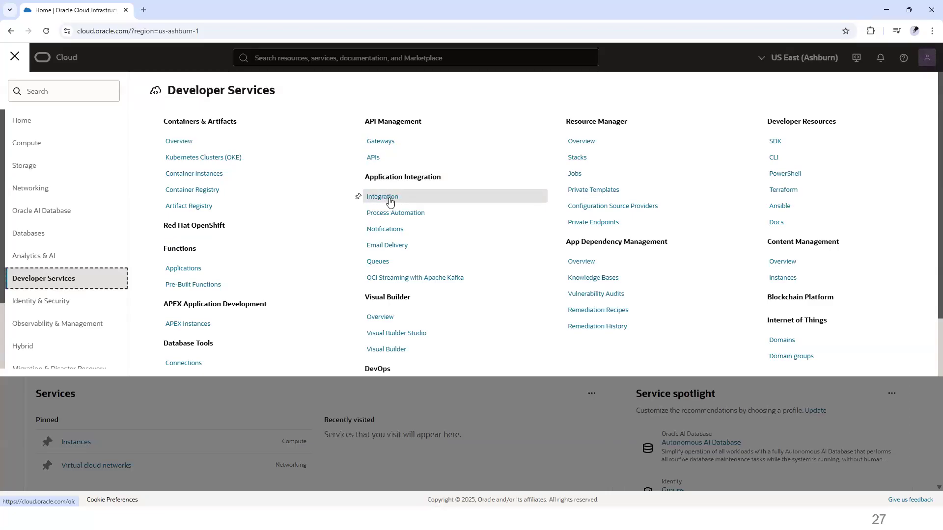
pyautogui.click(45, 304)
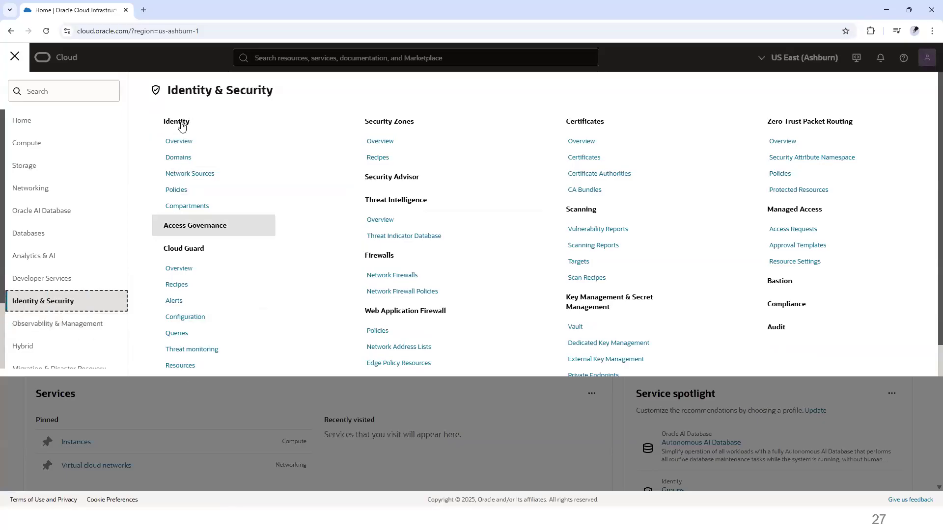
pyautogui.click(37, 324)
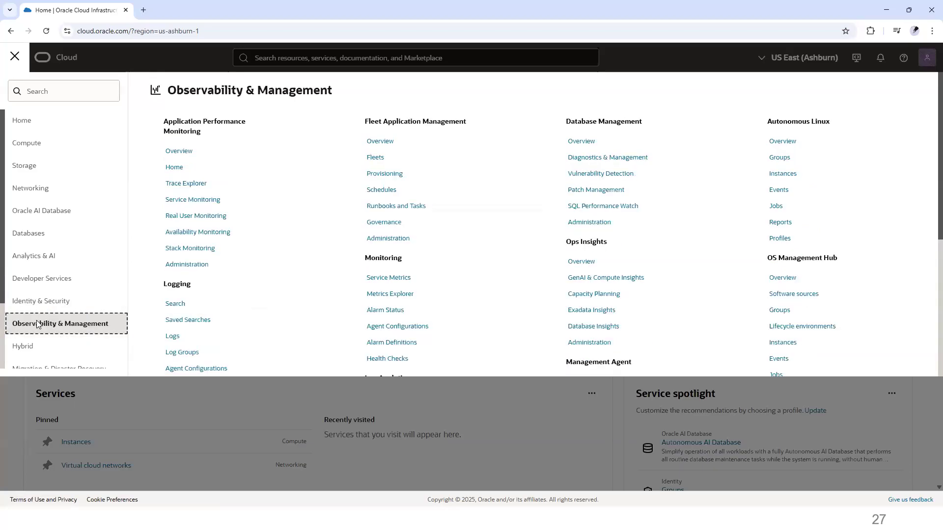
pyautogui.scroll(-4, 265, 187)
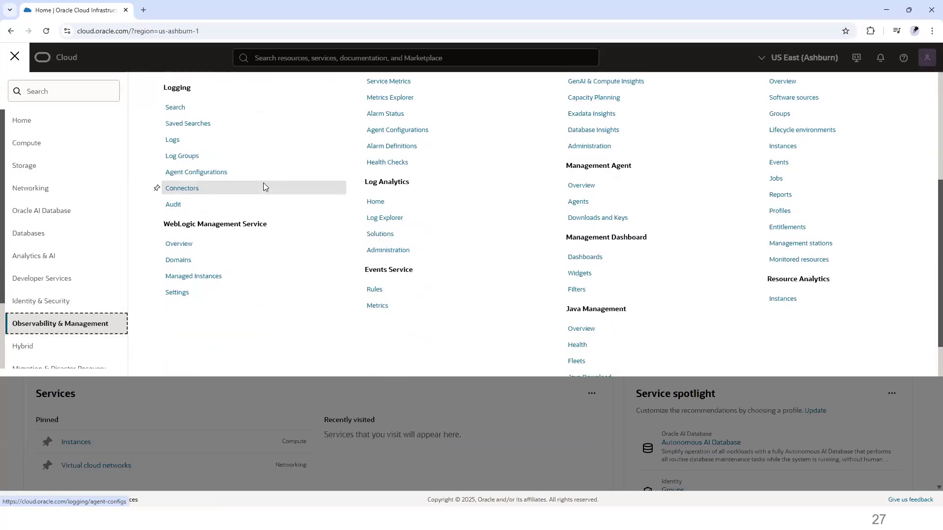
pyautogui.scroll(-1, 265, 246)
pyautogui.scroll(1, 335, 285)
pyautogui.scroll(4, 335, 284)
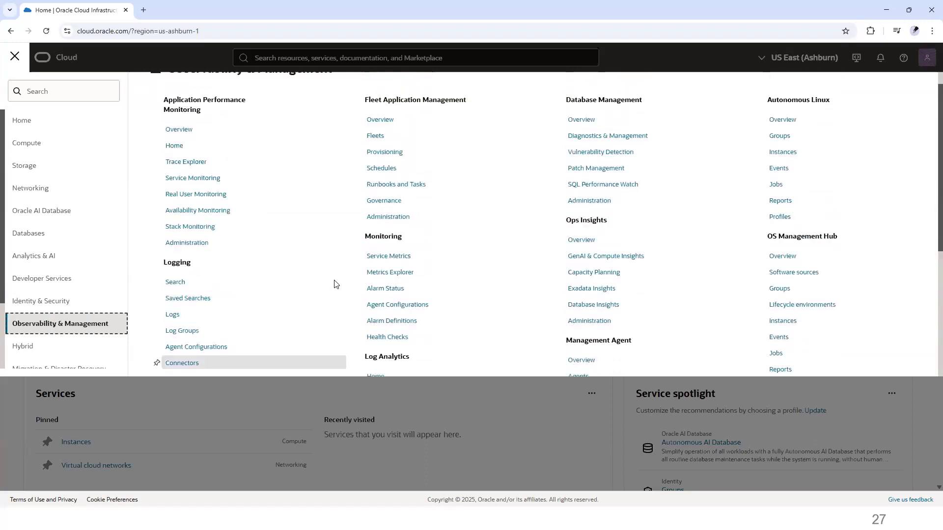
pyautogui.scroll(-3, 336, 285)
pyautogui.scroll(-1, 57, 282)
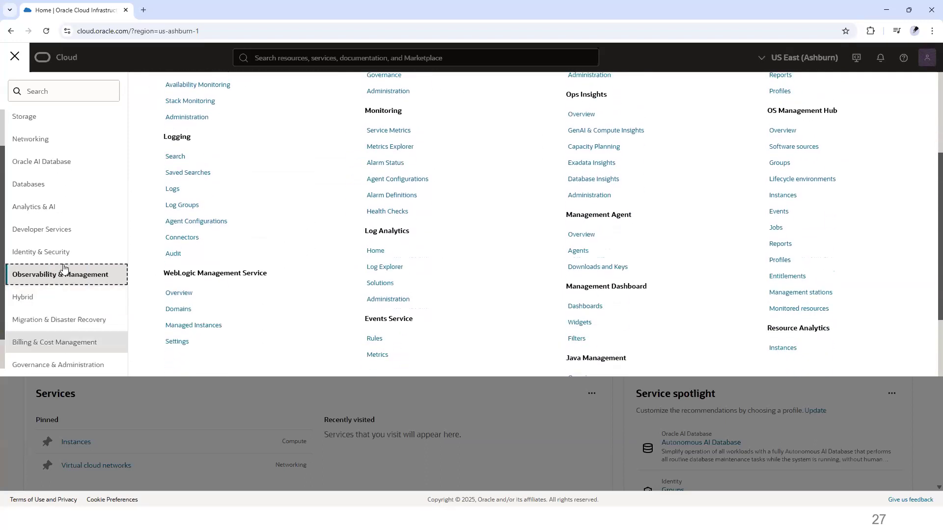
pyautogui.click(62, 302)
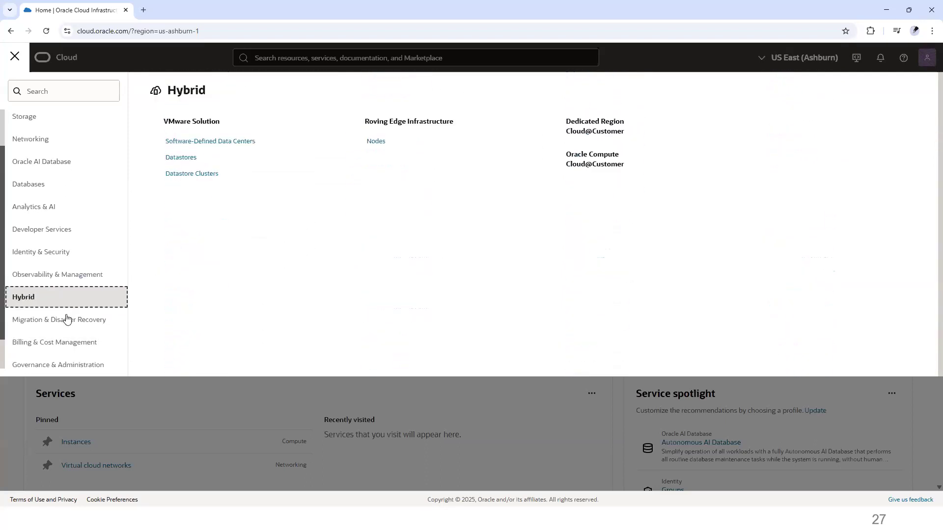
pyautogui.click(104, 324)
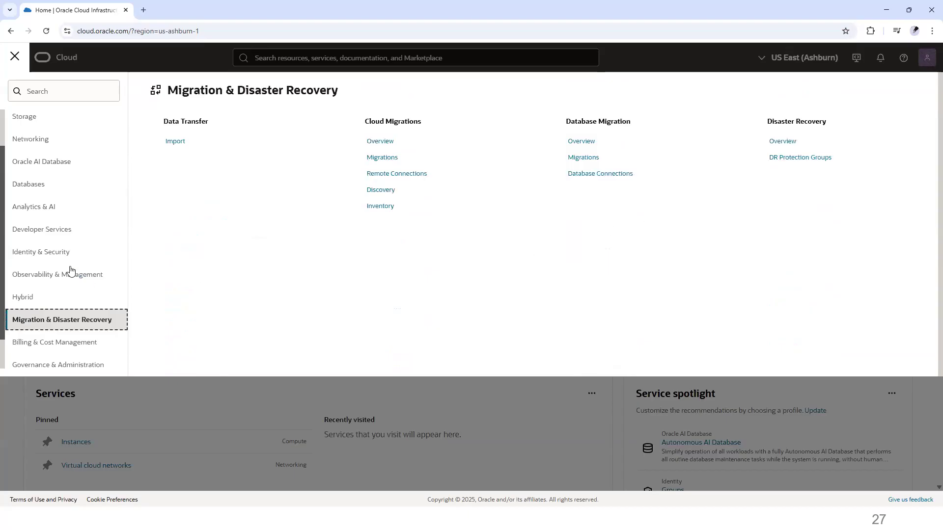
pyautogui.scroll(-1, 29, 255)
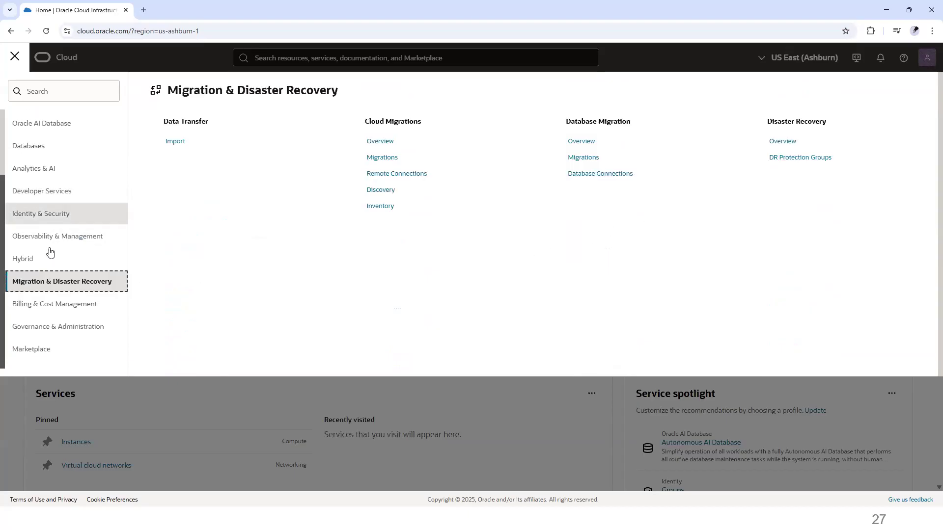
pyautogui.click(66, 305)
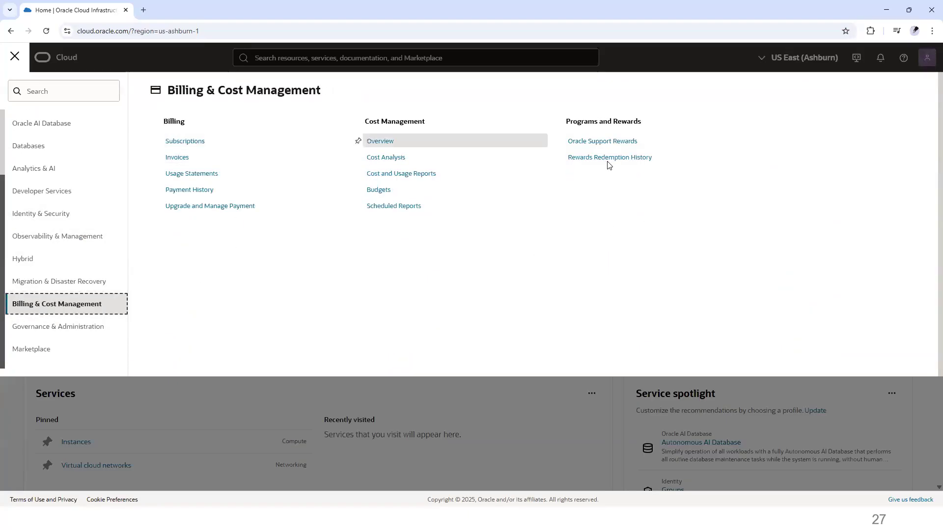
pyautogui.click(101, 330)
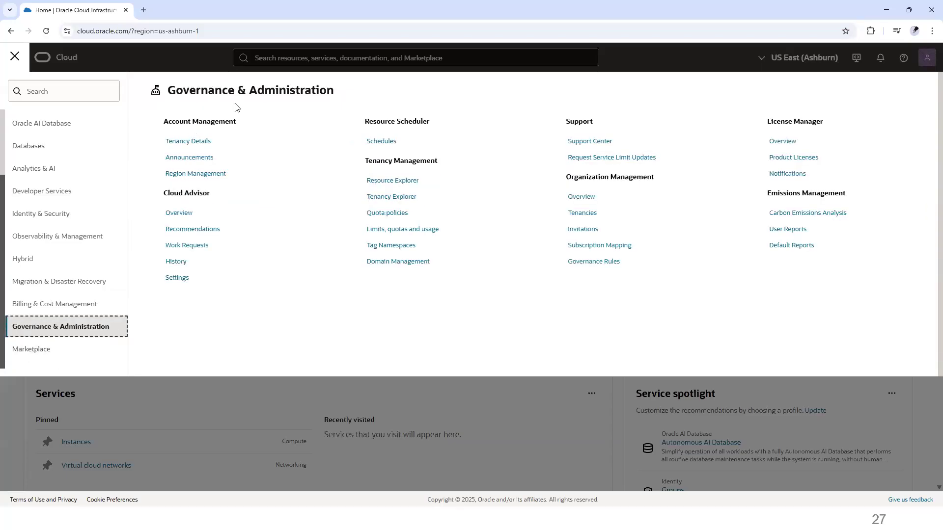
pyautogui.click(51, 355)
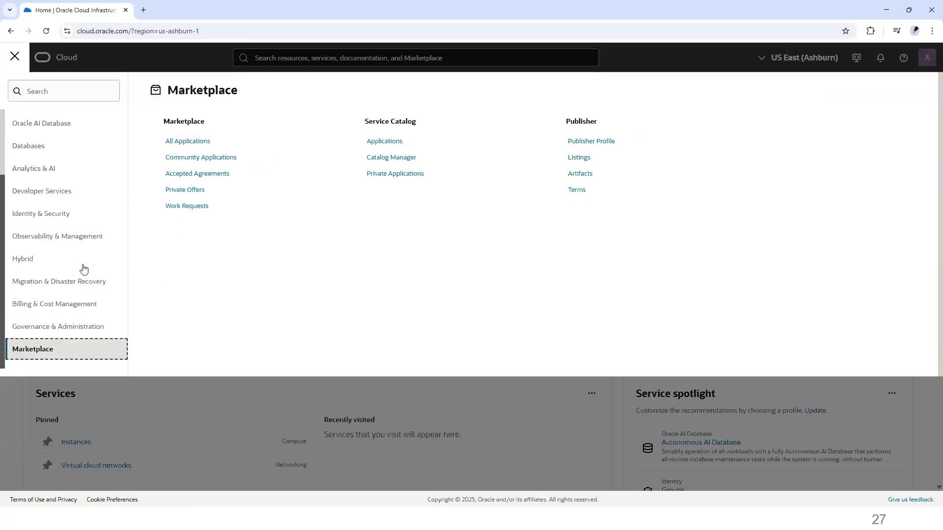
pyautogui.scroll(2, 48, 203)
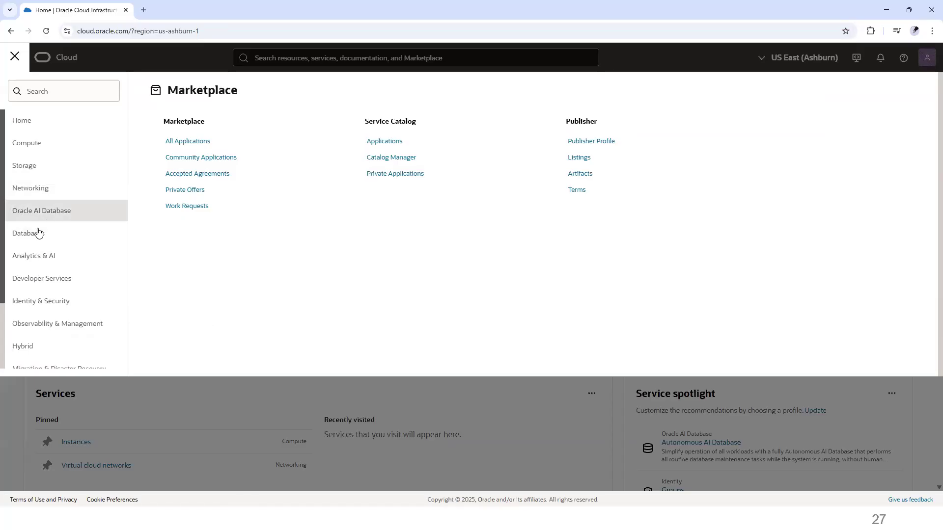
# Step: Open the Integration instances page under Developer Services' Application Integration
pyautogui.click(11, 57)
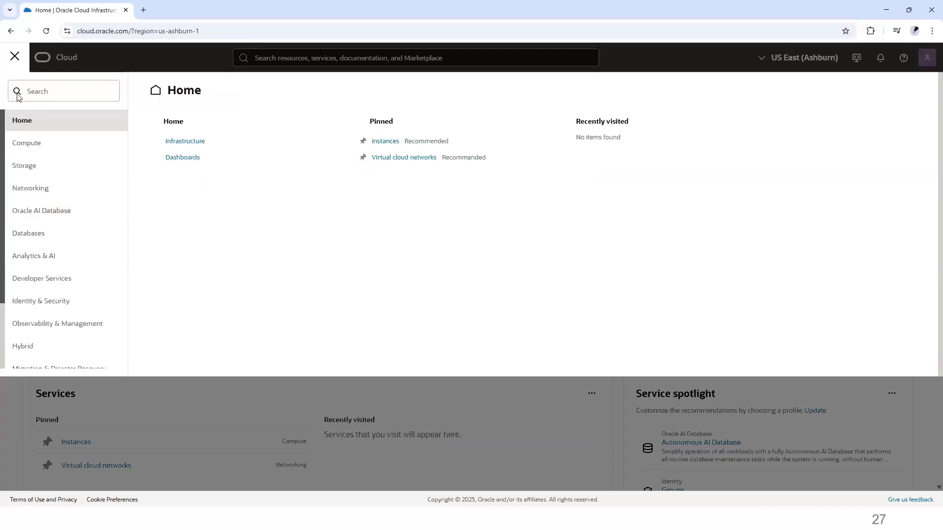
pyautogui.click(57, 283)
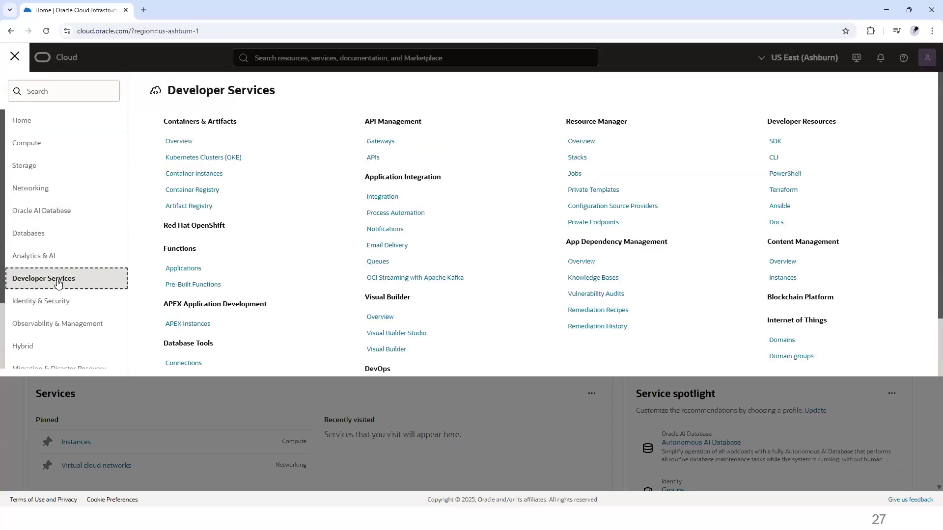
pyautogui.click(388, 197)
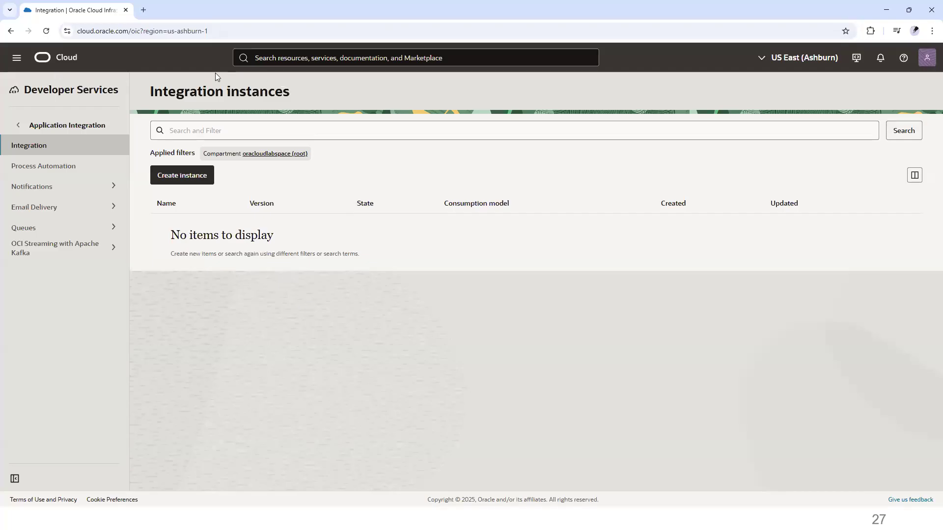
# Step: Start creating a new integration instance and name it oicdev
pyautogui.moveTo(153, 92); pyautogui.dragTo(305, 89)
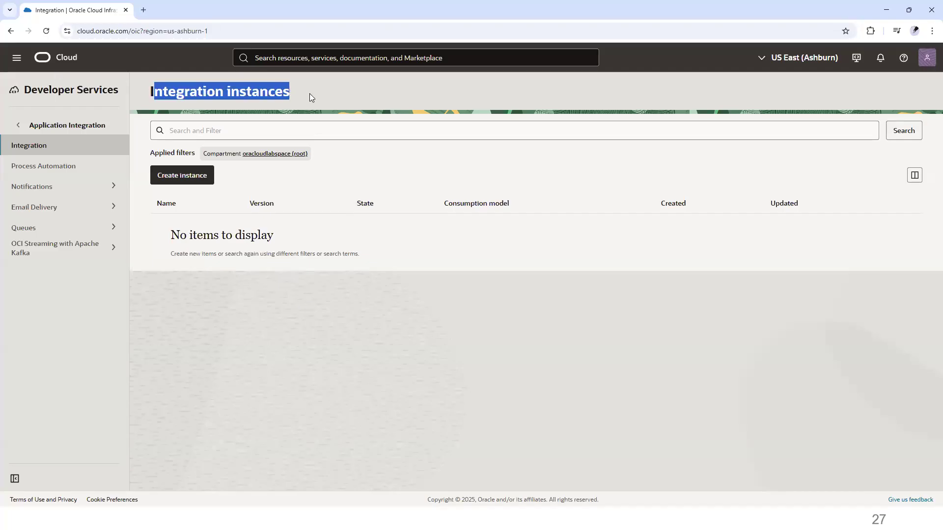
pyautogui.click(176, 180)
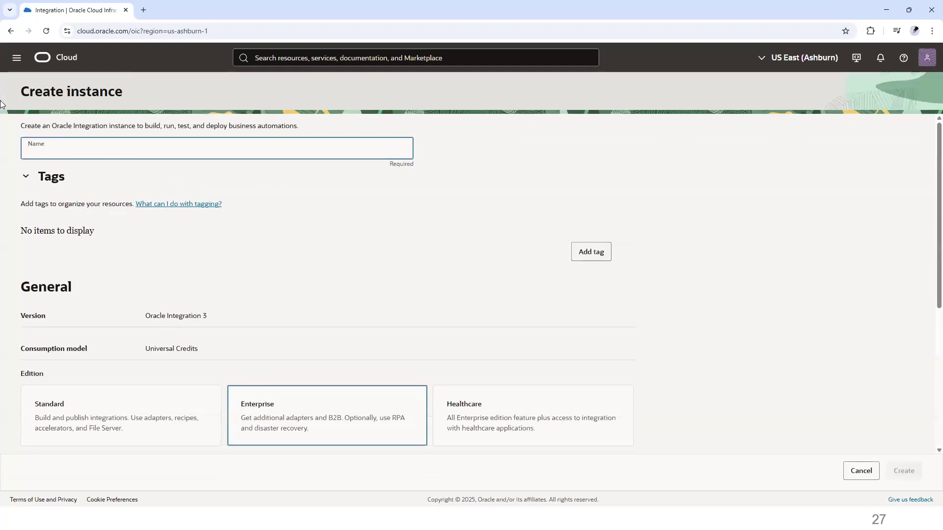
pyautogui.write('oicdev')
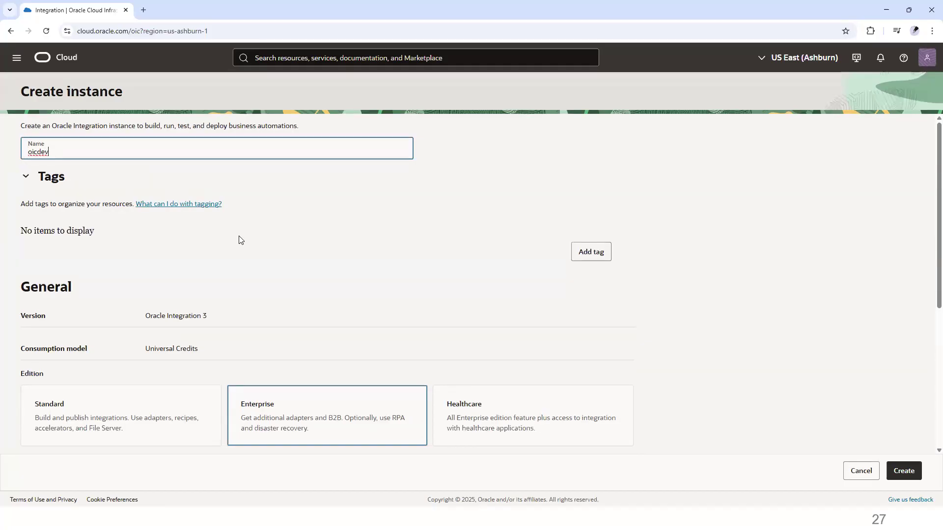
# Step: Try out the Standard, Enterprise and Healthcare edition options one after another
pyautogui.scroll(-2, 241, 239)
pyautogui.scroll(-1, 240, 239)
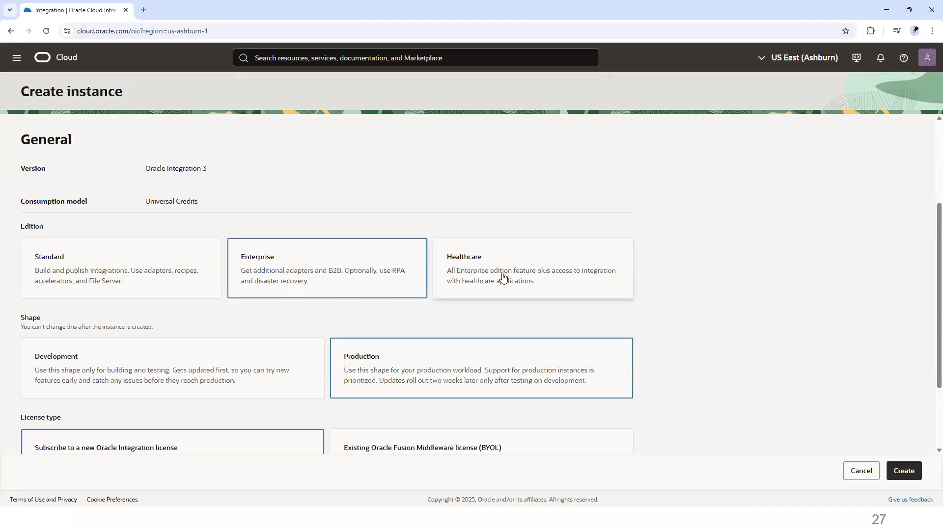
pyautogui.scroll(-1, 502, 282)
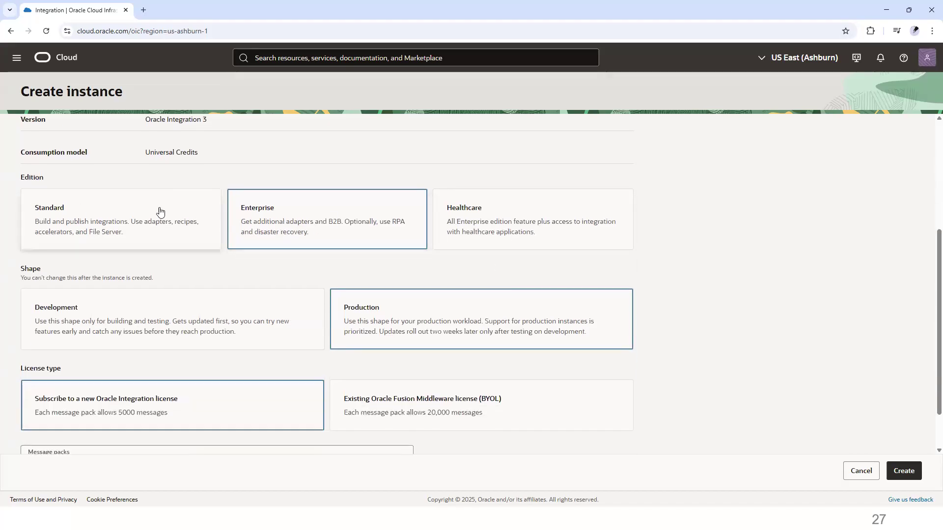
pyautogui.click(138, 223)
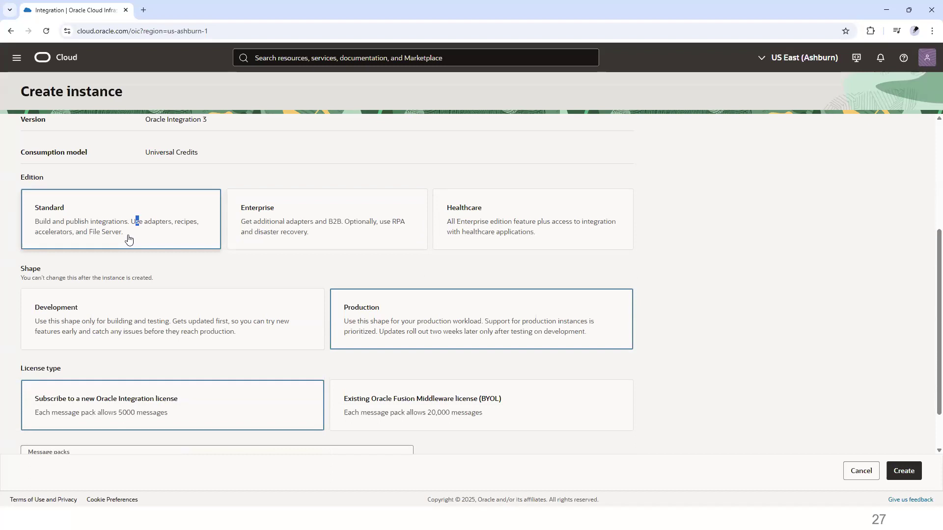
pyautogui.click(269, 211)
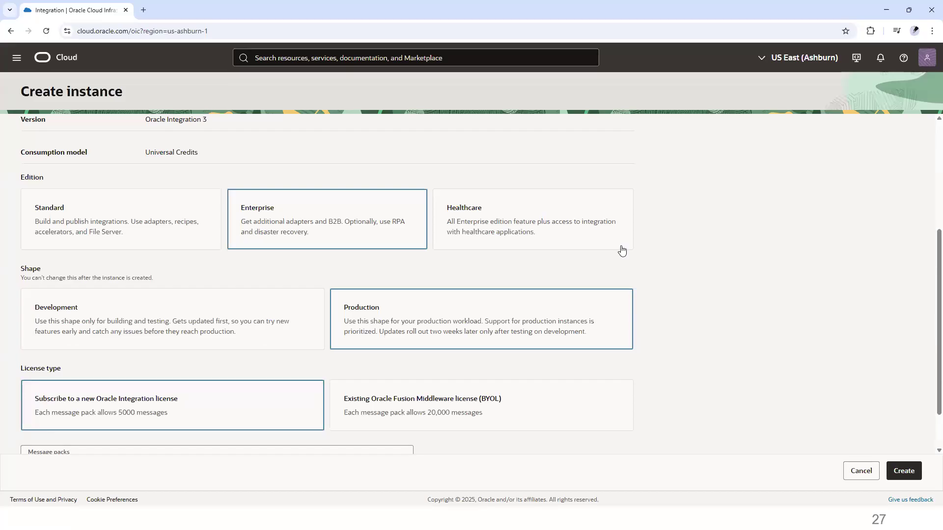
pyautogui.click(585, 242)
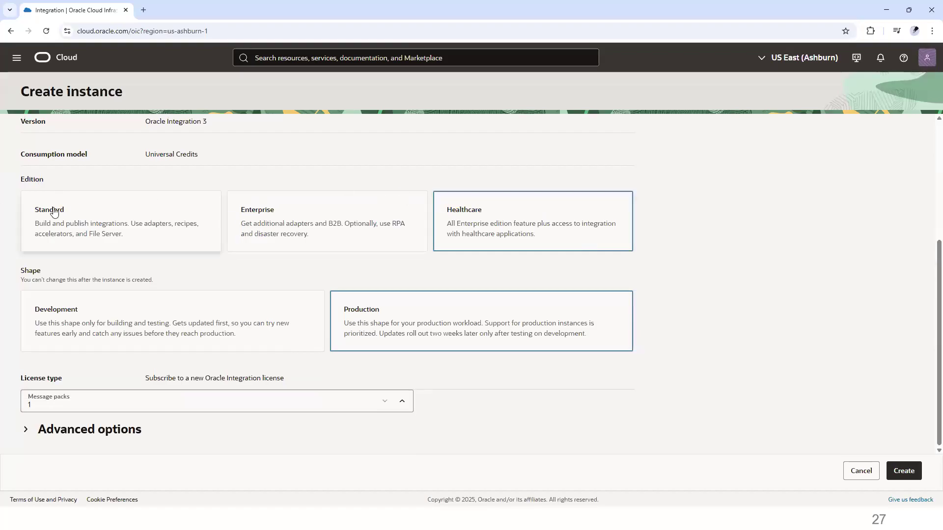
pyautogui.click(286, 226)
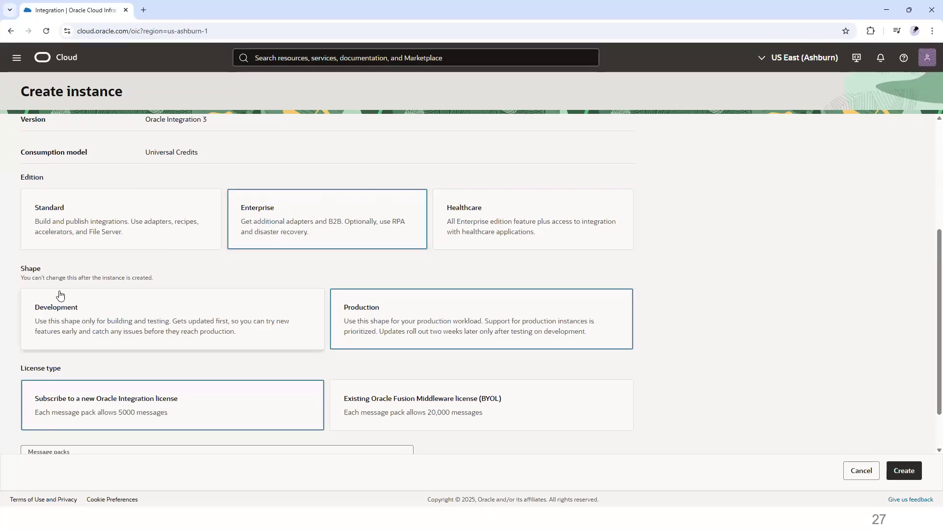
# Step: Select the Development shape for the instance
pyautogui.doubleClick(31, 269)
pyautogui.click(143, 326)
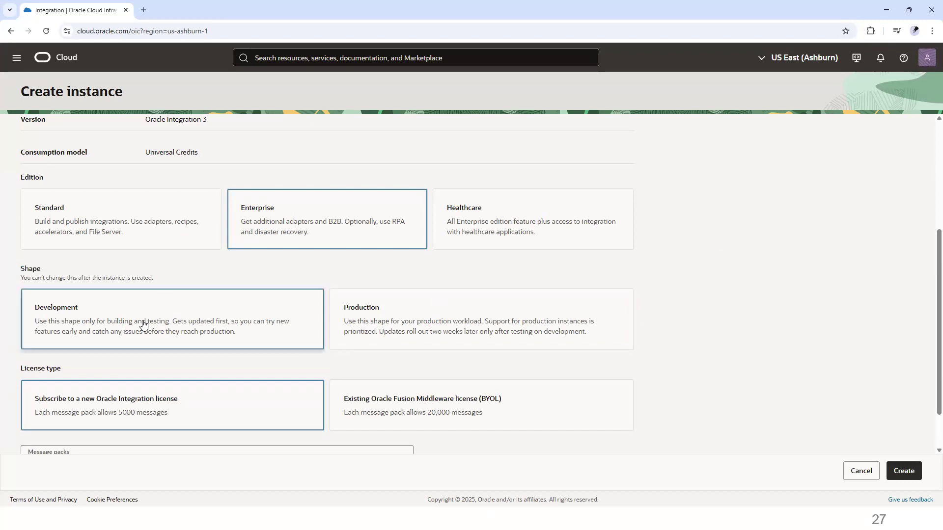
# Step: Select the Healthcare edition for the instance
pyautogui.scroll(-1, 144, 326)
pyautogui.tripleClick(55, 313)
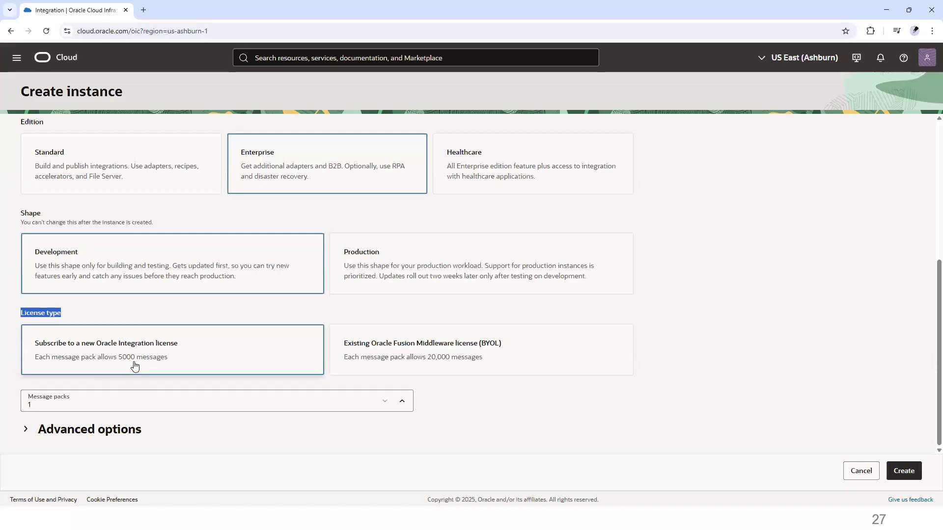
pyautogui.click(505, 168)
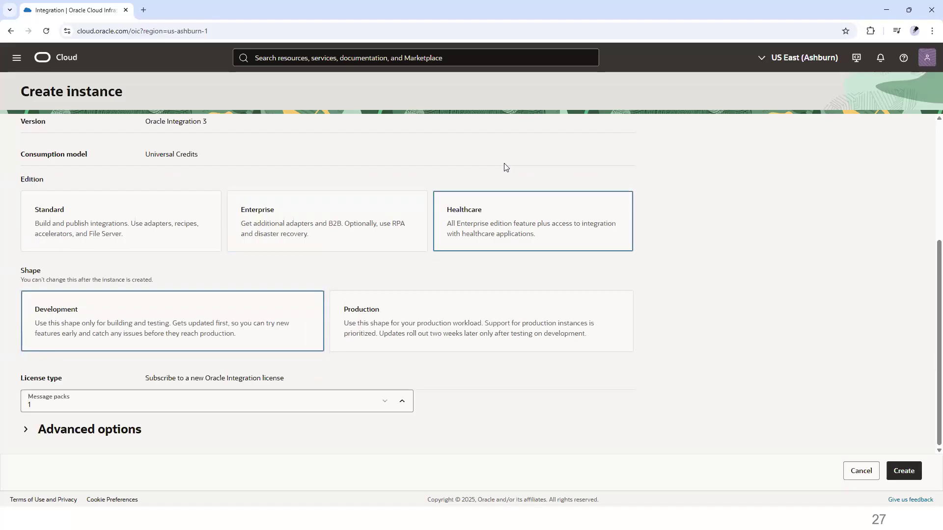
# Step: Try raising the message packs to 2 and lowering them back to 1
pyautogui.click(402, 401)
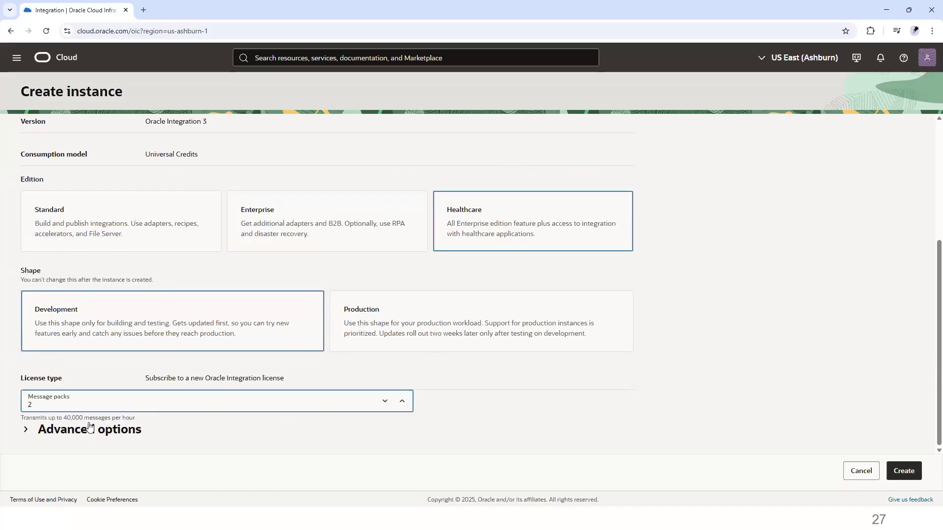
pyautogui.click(385, 402)
pyautogui.click(81, 421)
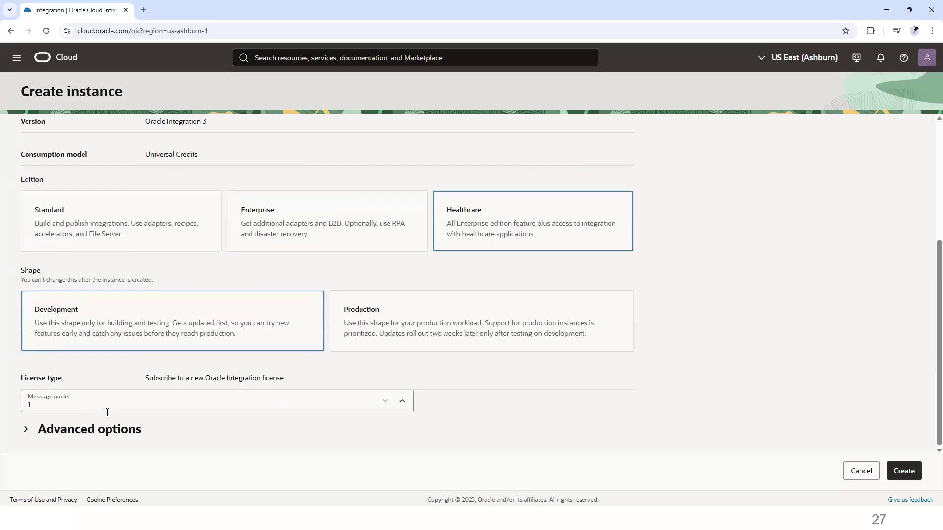
pyautogui.click(402, 401)
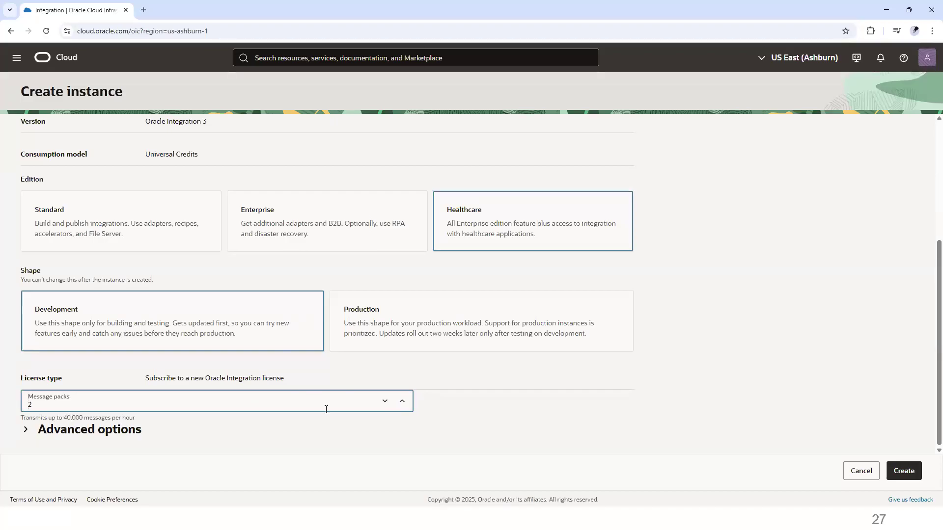
pyautogui.click(385, 402)
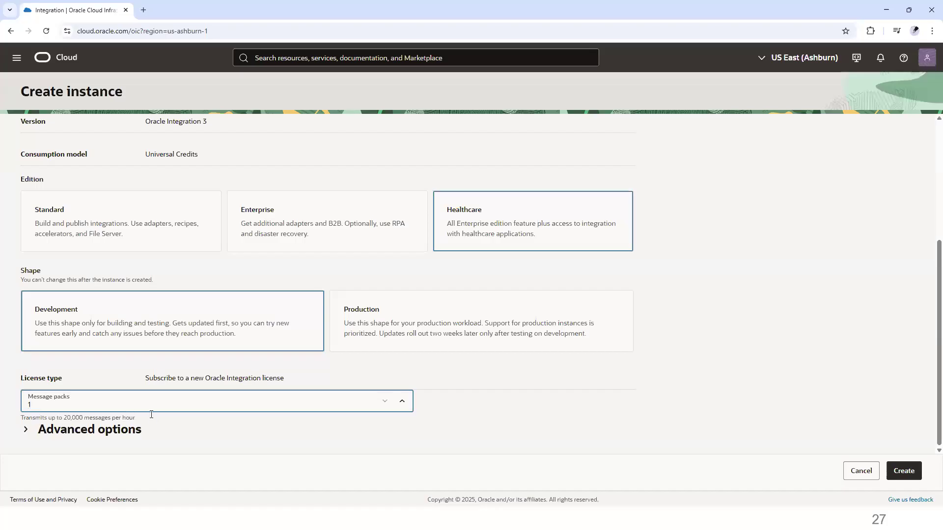
# Step: Select the Enterprise edition for the instance
pyautogui.click(269, 237)
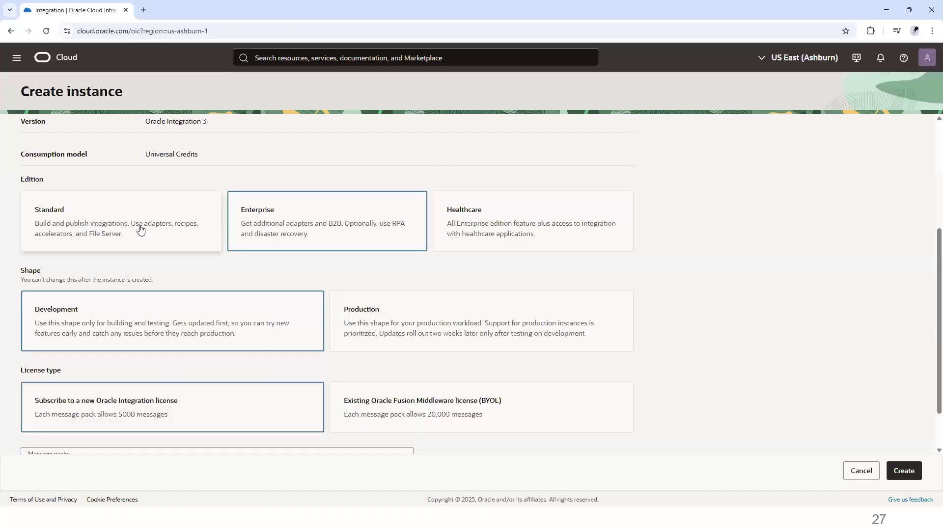
pyautogui.scroll(-1, 122, 412)
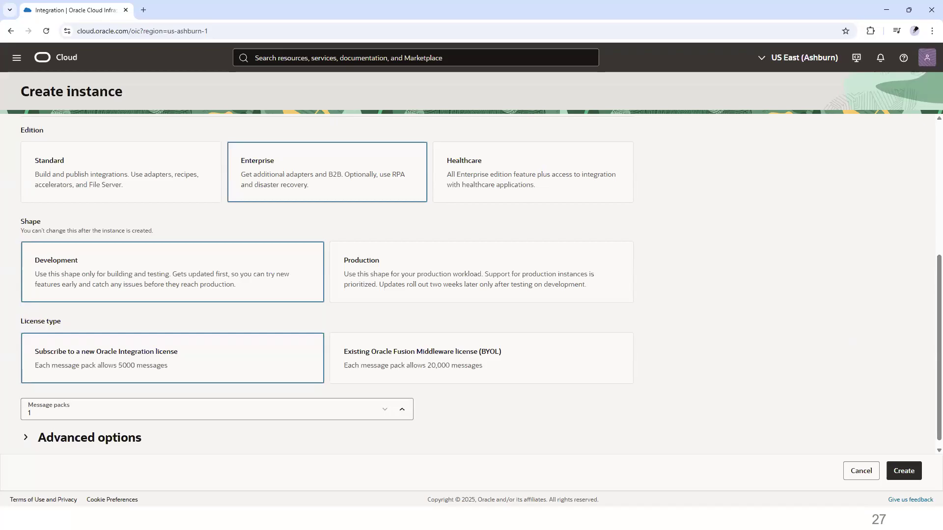
# Step: Try stepping the message packs count up and back down to 1
pyautogui.click(403, 416)
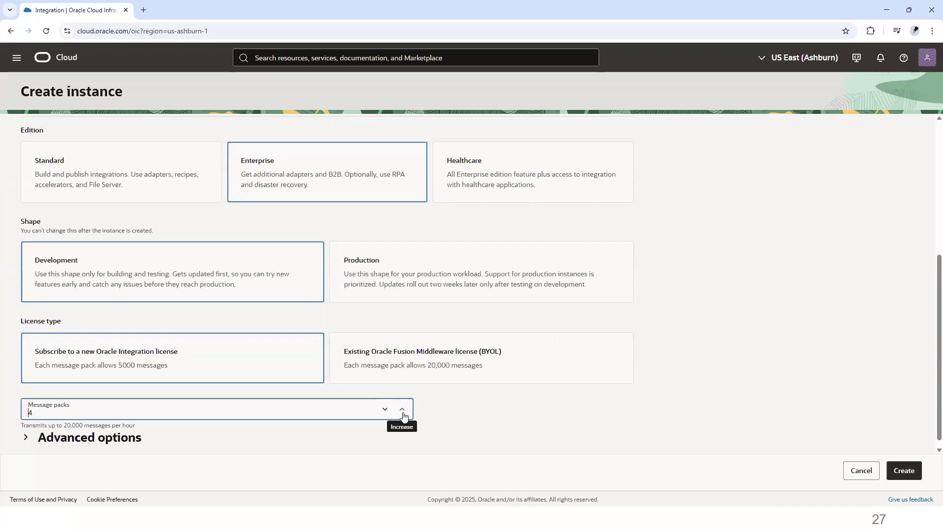
pyautogui.click(403, 416)
pyautogui.click(403, 416)
pyautogui.click(404, 415)
pyautogui.click(404, 416)
pyautogui.click(389, 415)
pyautogui.click(390, 416)
pyautogui.click(390, 416)
pyautogui.click(390, 416)
pyautogui.click(390, 415)
pyautogui.click(390, 416)
pyautogui.click(391, 416)
pyautogui.click(390, 416)
pyautogui.click(390, 416)
pyautogui.click(391, 416)
pyautogui.click(122, 427)
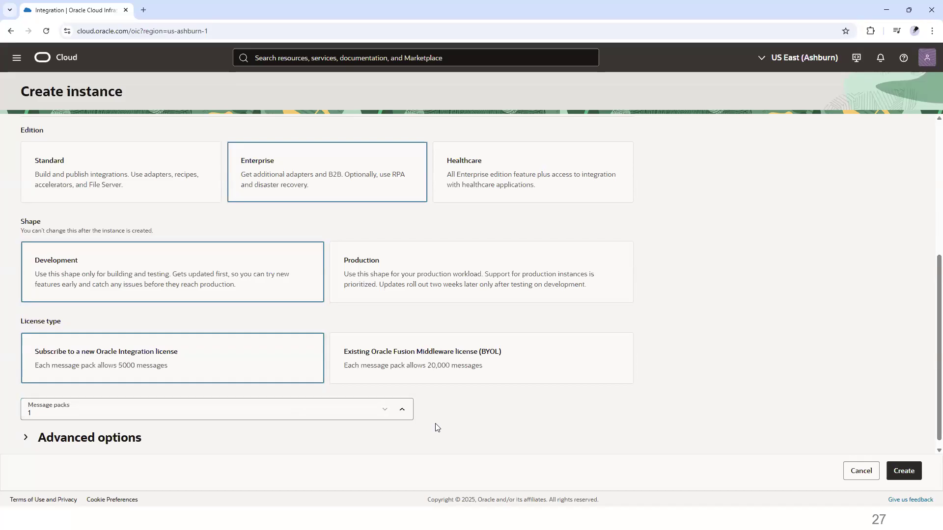
# Step: In a new browser tab, search for cost estimator oci and open Oracle's cloud cost estimator
pyautogui.click(143, 10)
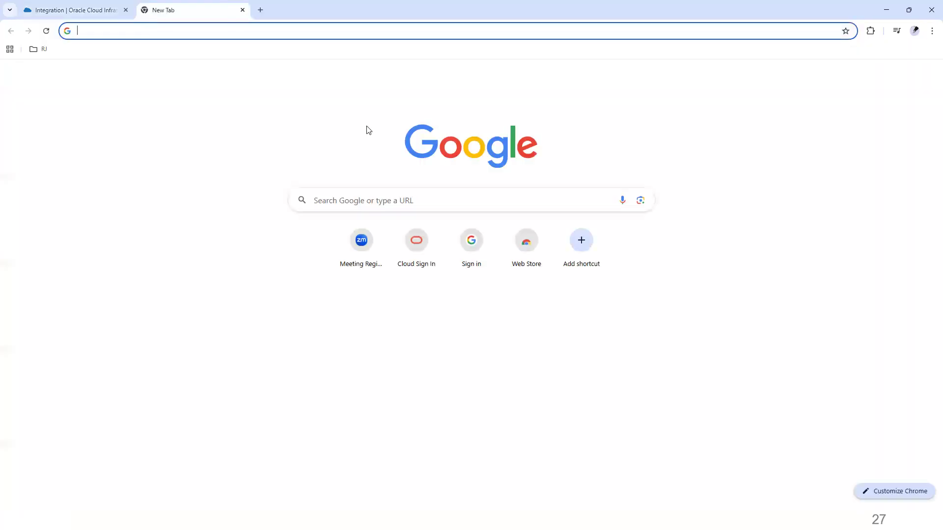
pyautogui.write('cost es')
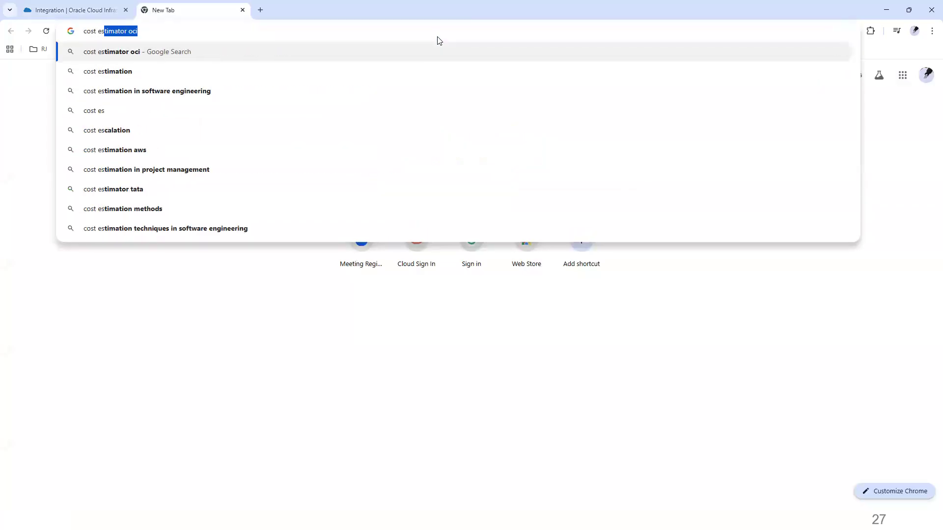
pyautogui.write('0')
pyautogui.press('BackSpace')
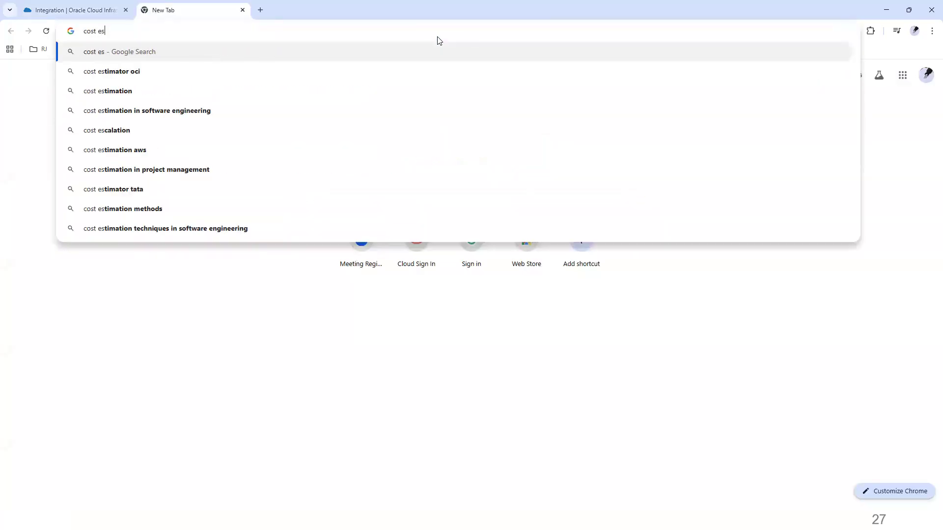
pyautogui.press('Down')
pyautogui.press('Return')
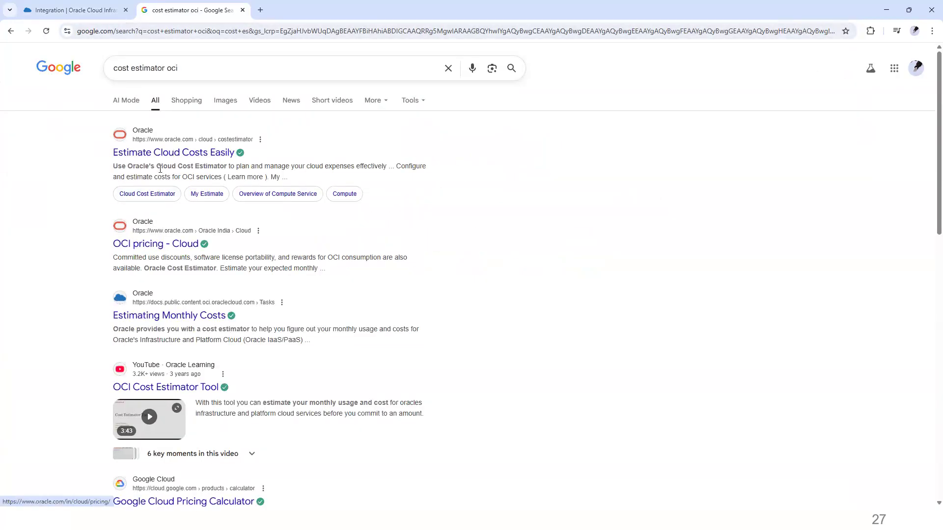
pyautogui.click(167, 154)
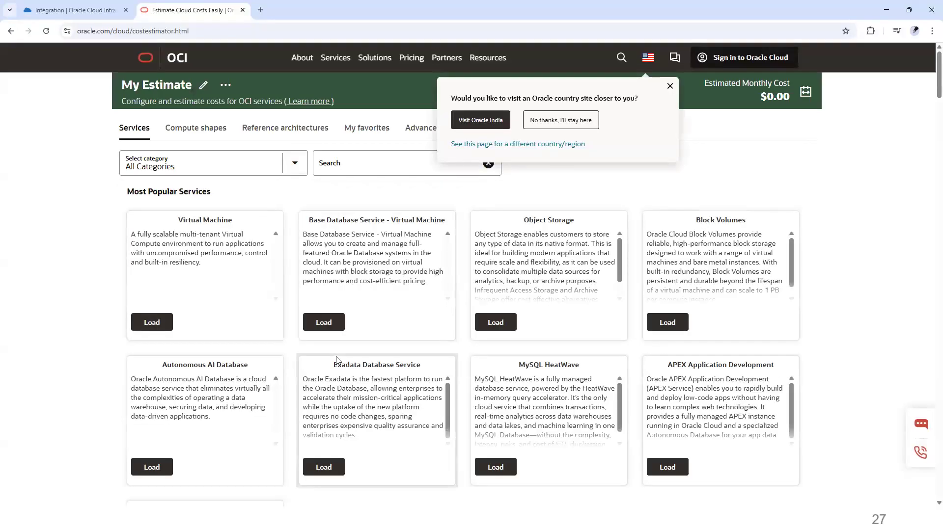
# Step: Filter the estimator to the Integration category and load the Application Integration service
pyautogui.click(289, 164)
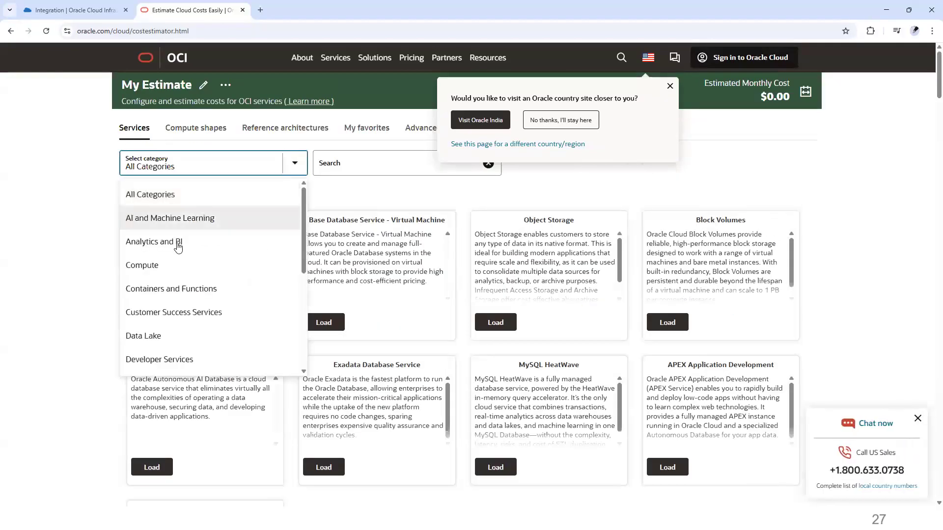
pyautogui.scroll(-1, 178, 248)
pyautogui.scroll(1, 178, 248)
pyautogui.scroll(-5, 179, 248)
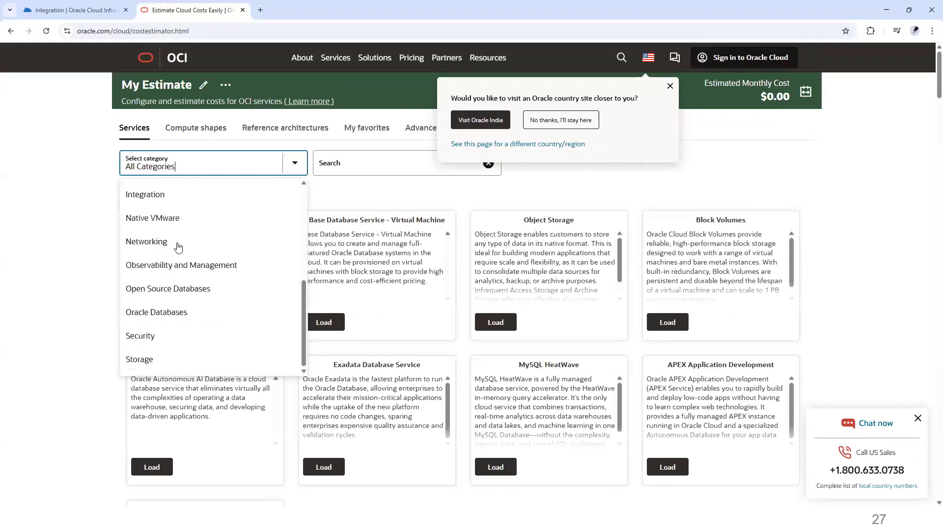
pyautogui.scroll(2, 167, 268)
pyautogui.click(153, 290)
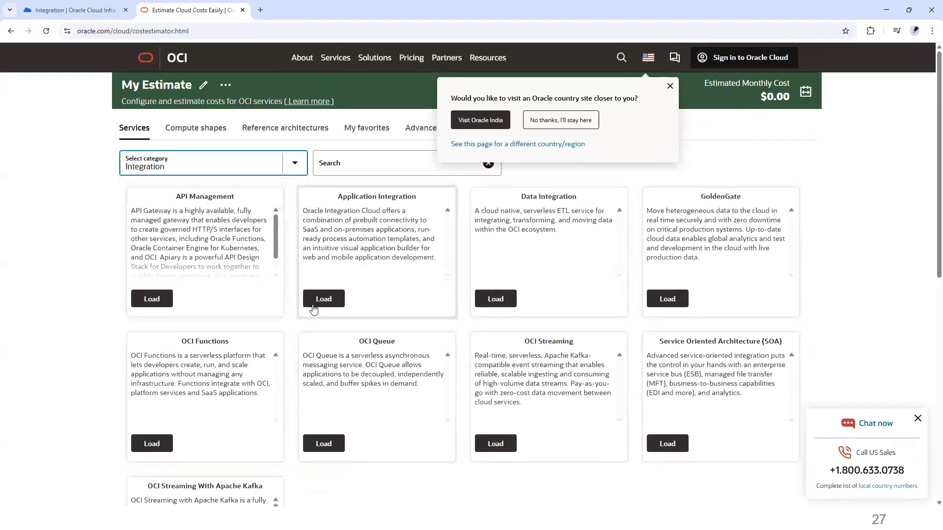
pyautogui.click(314, 308)
pyautogui.click(175, 214)
pyautogui.click(151, 269)
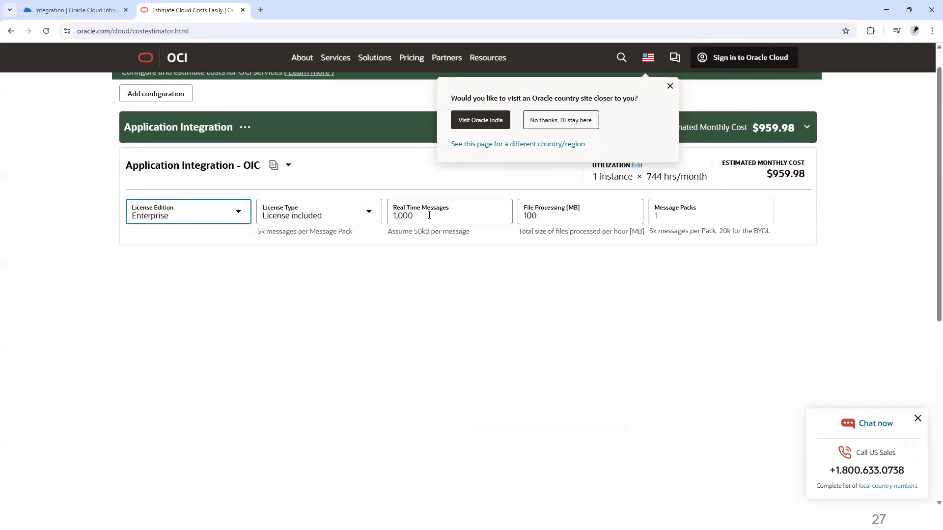
# Step: Set the OIC estimate's utilization to 1 hour per day for 1 day per month
pyautogui.click(412, 219)
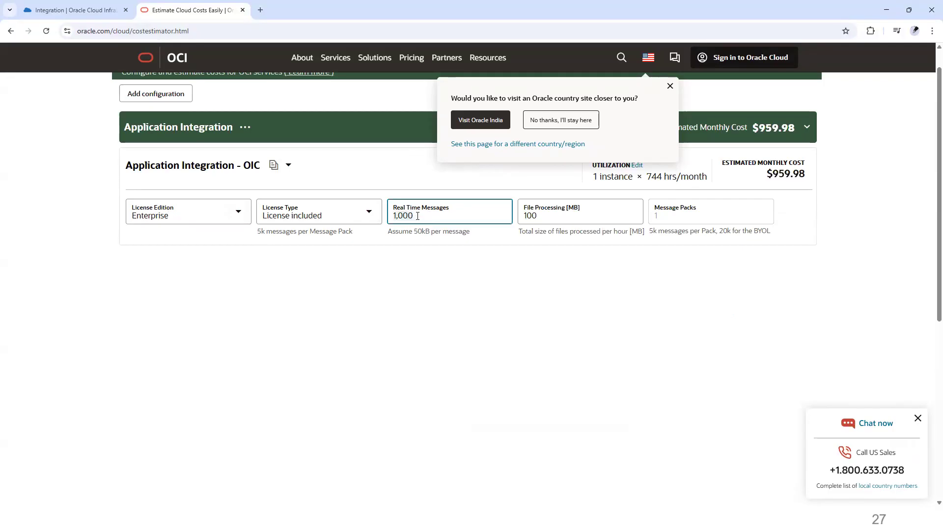
pyautogui.click(542, 218)
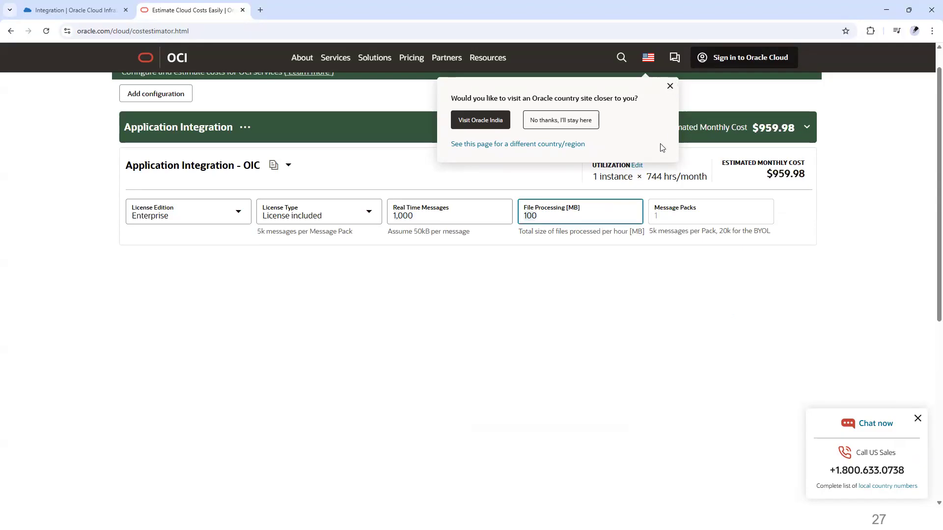
pyautogui.click(670, 86)
pyautogui.click(637, 165)
pyautogui.click(670, 297)
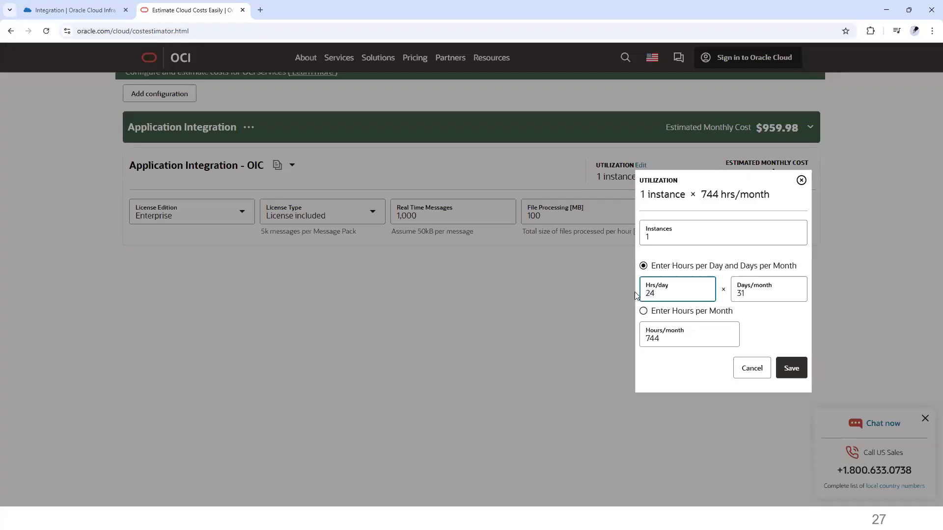
pyautogui.press('Tab')
pyautogui.write('1')
pyautogui.press('Tab')
pyautogui.write('1')
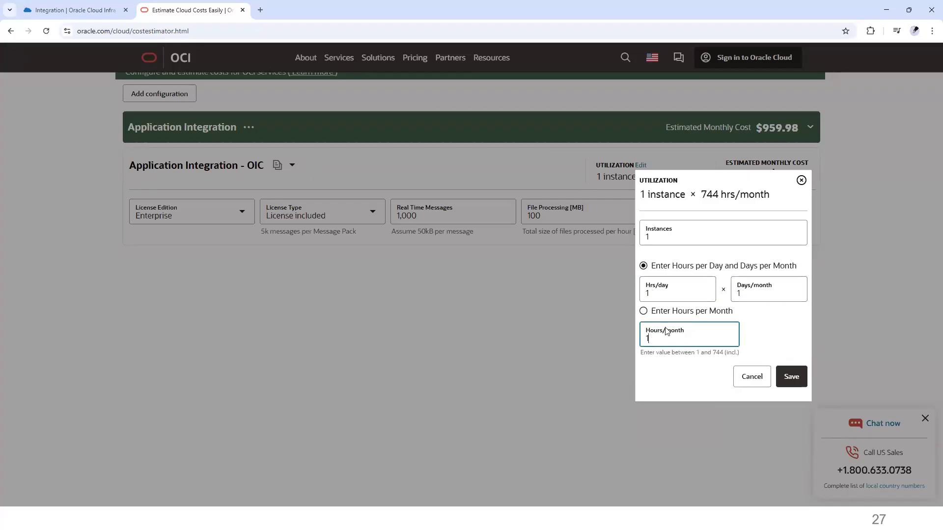
pyautogui.click(792, 377)
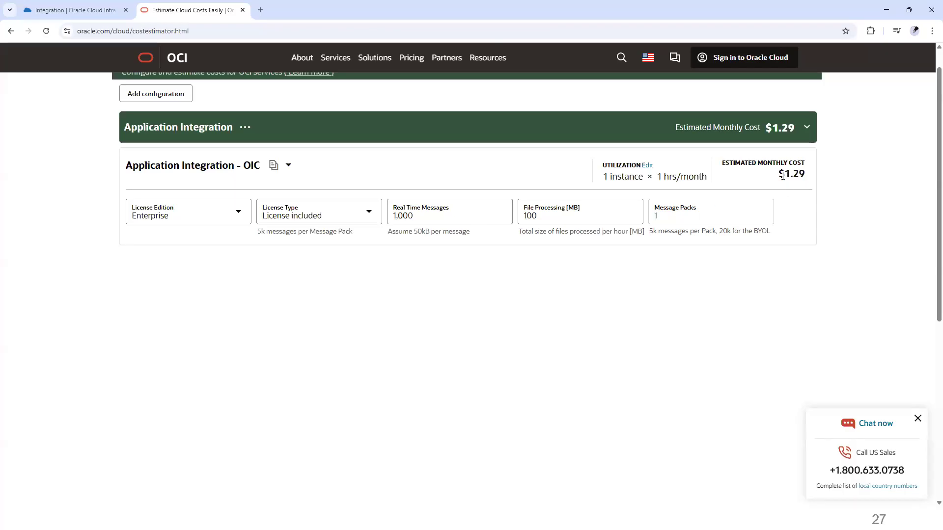
# Step: Highlight the estimated monthly cost of the OIC configuration
pyautogui.moveTo(787, 177); pyautogui.dragTo(813, 173)
pyautogui.click(204, 29)
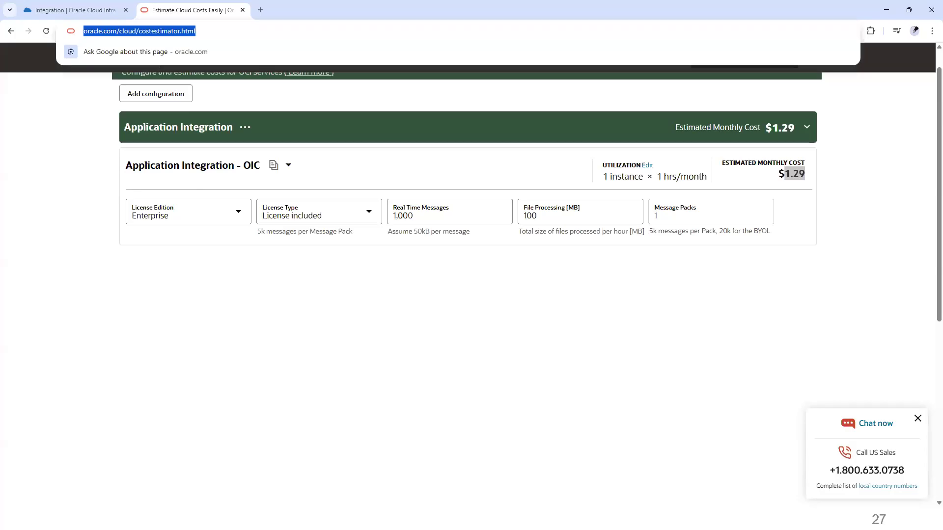
pyautogui.hotkey('alt', 'Tab')
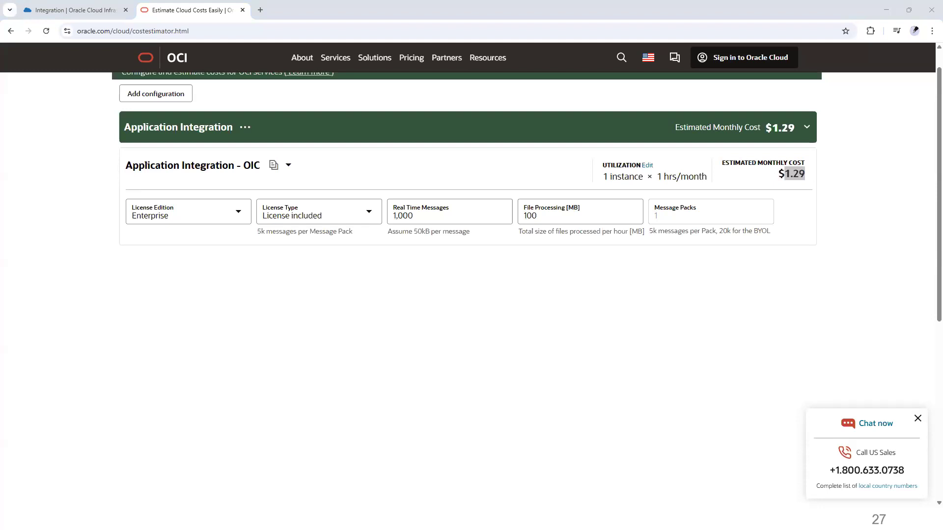
# Step: Return to the Create instance tab, review the settings, and create the oicdev instance
pyautogui.click(78, 12)
pyautogui.scroll(5, 69, 225)
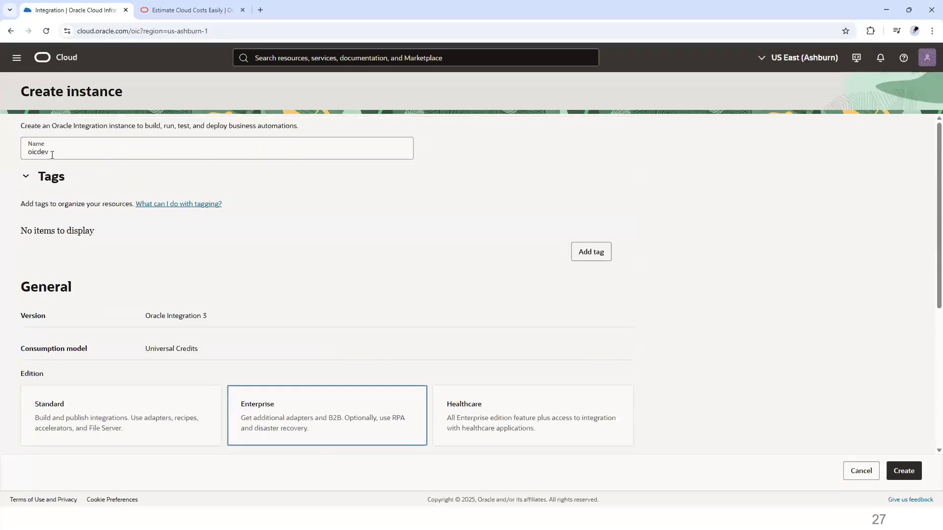
pyautogui.scroll(-2, 92, 297)
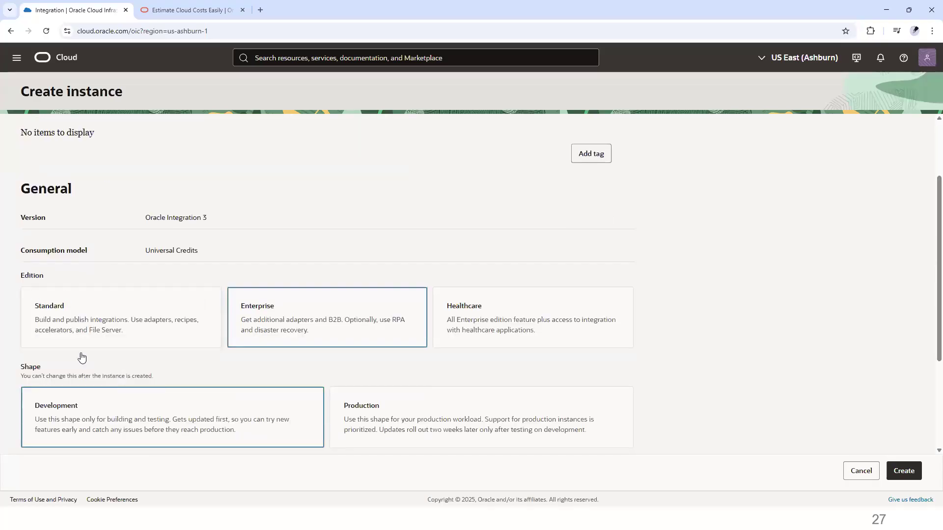
pyautogui.scroll(-3, 61, 346)
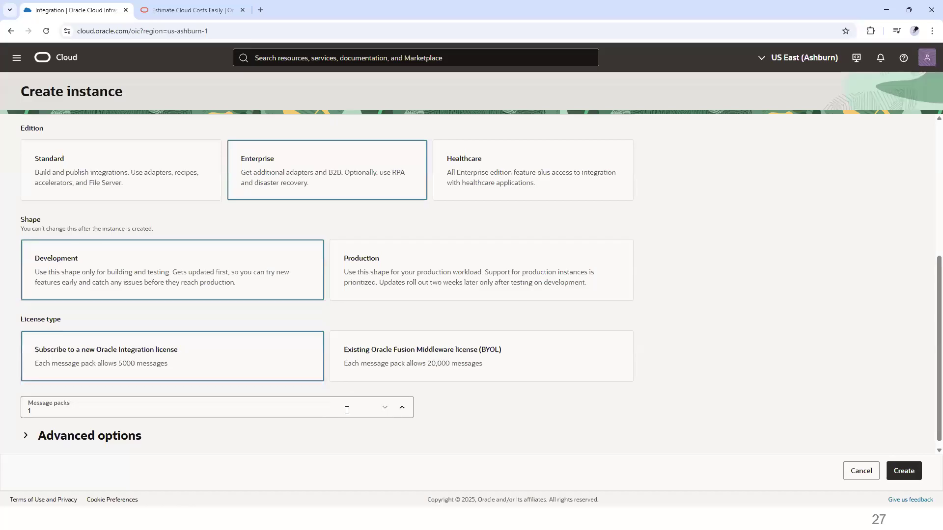
pyautogui.scroll(5, 347, 411)
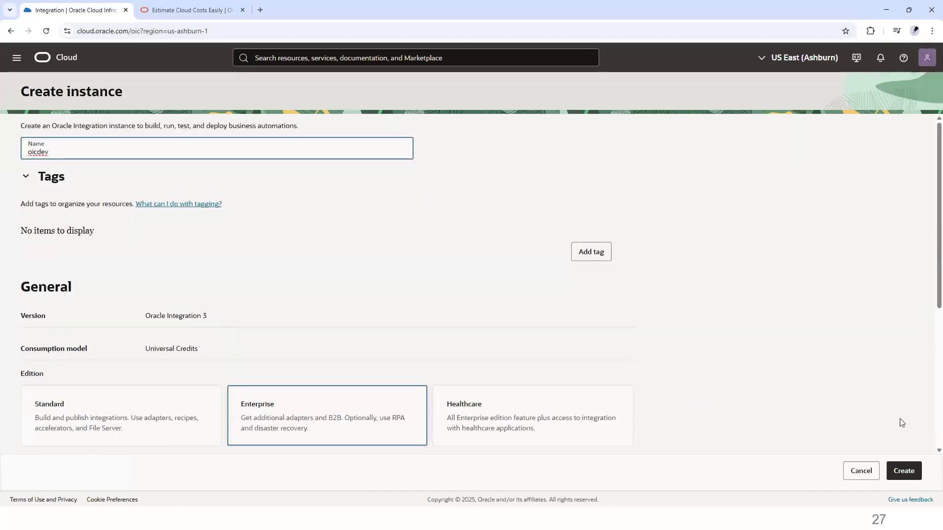
pyautogui.click(903, 471)
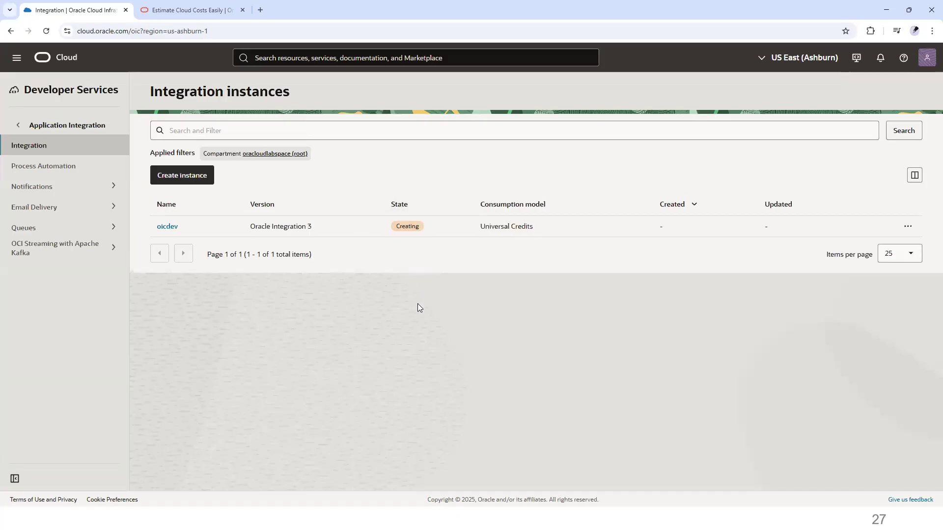
# Step: Open the oicdev instance details and copy its OCID
pyautogui.click(167, 227)
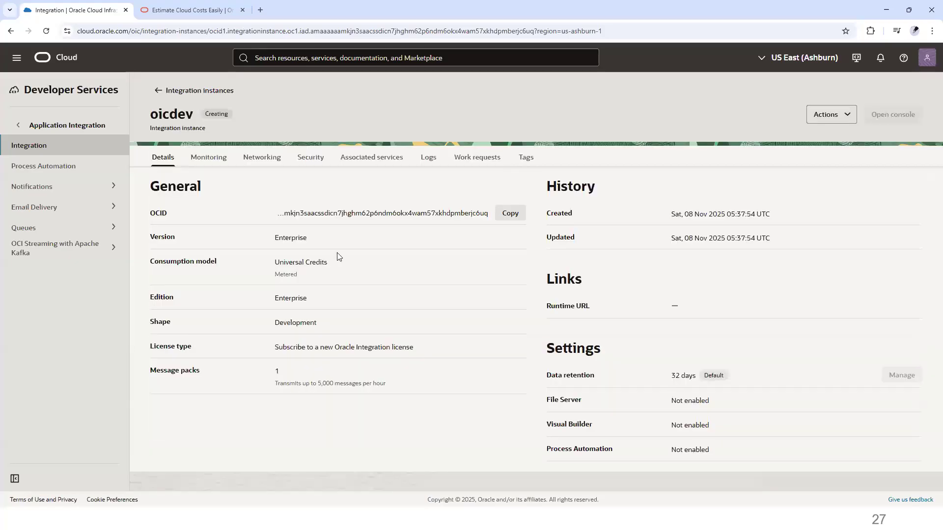
pyautogui.moveTo(151, 213); pyautogui.dragTo(167, 214)
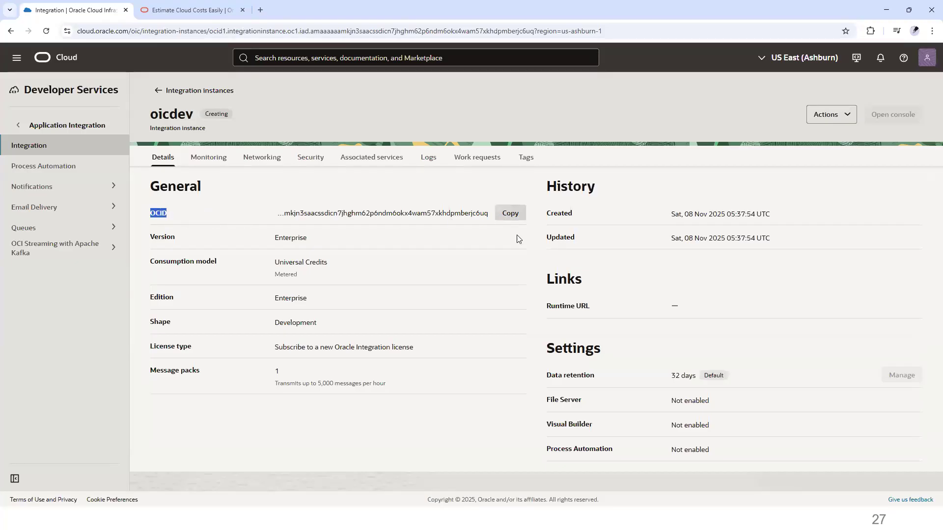
pyautogui.click(511, 215)
# Step: In Notepad++, examine the parts of the pasted OCID one by one
pyautogui.hotkey('alt', 'Tab')
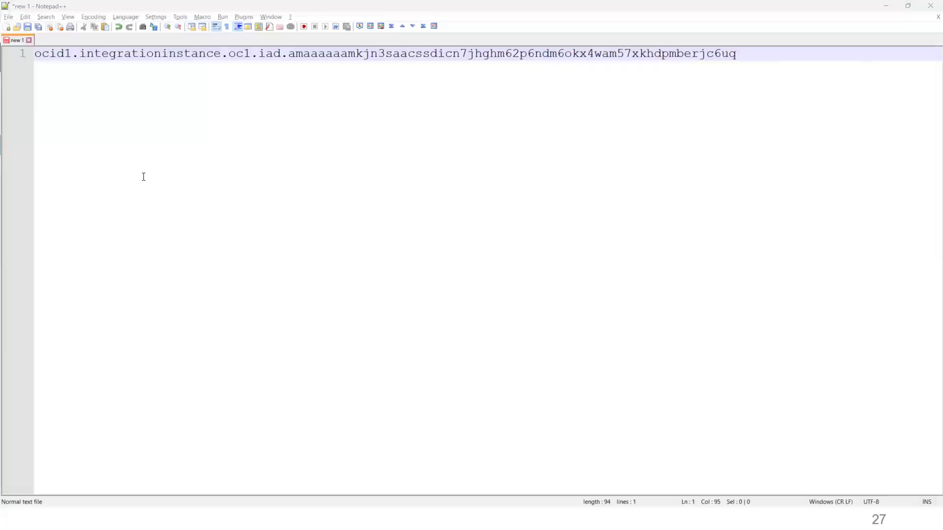
pyautogui.doubleClick(58, 54)
pyautogui.doubleClick(166, 52)
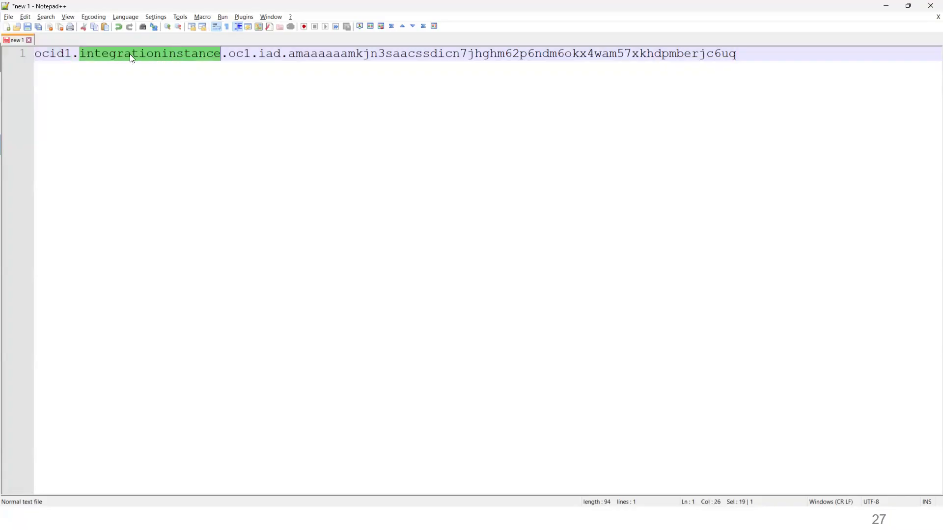
pyautogui.doubleClick(245, 53)
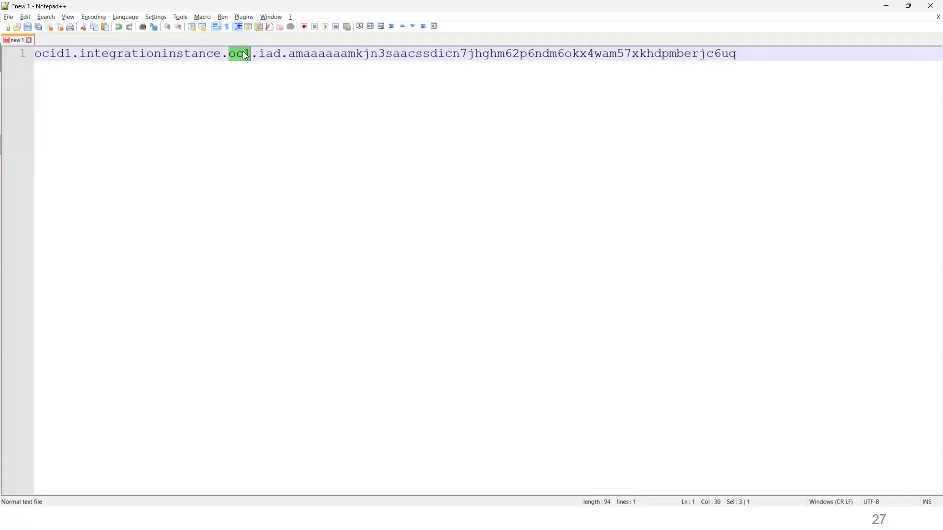
# Step: Highlight the oc1 realm and the unique ID portion of the pasted OCID, then select the whole OCID and minimize the editor
pyautogui.doubleClick(265, 55)
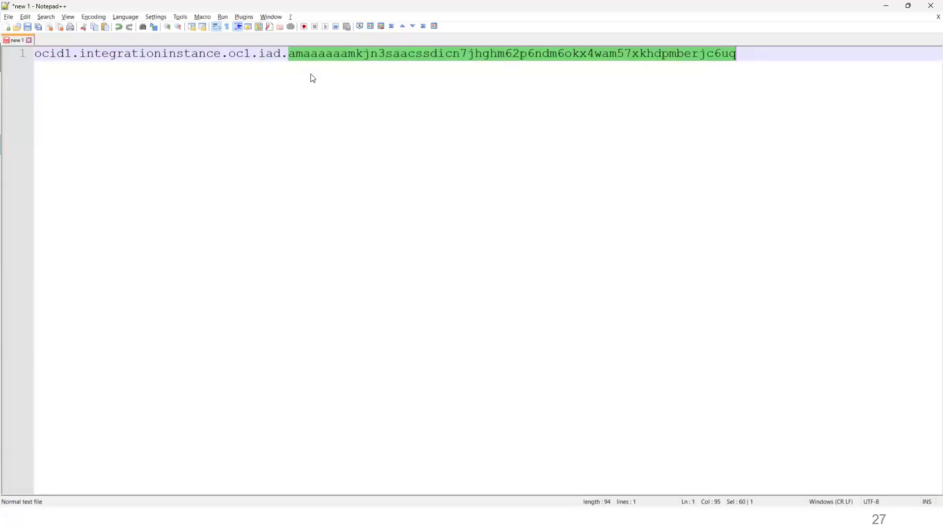
pyautogui.moveTo(737, 53); pyautogui.dragTo(7, 42)
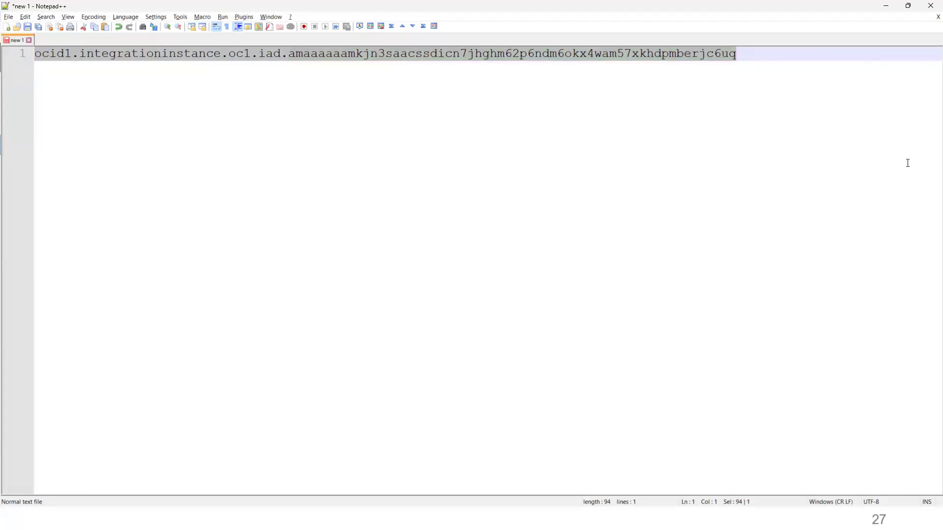
pyautogui.click(886, 9)
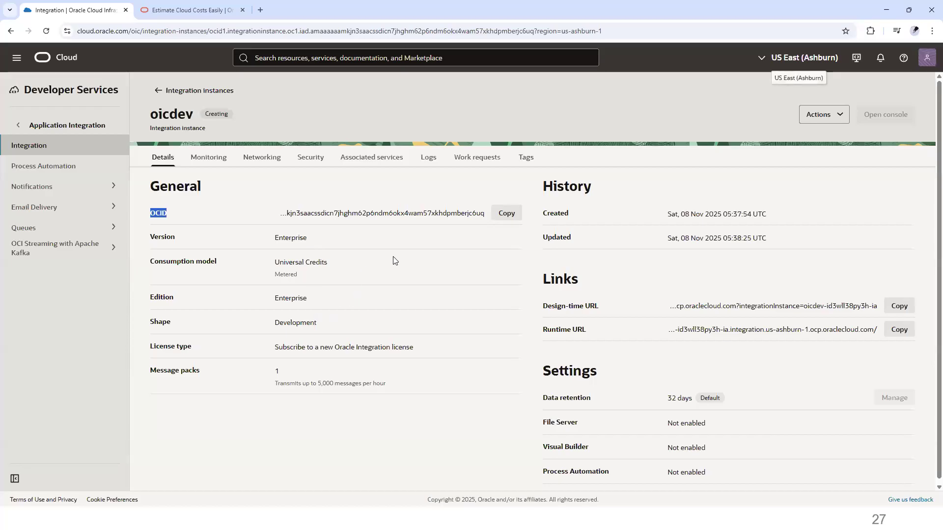
# Step: Return to the Integration instances list, examine oicdev's provisioning state, and briefly open the Process Automation instances page
pyautogui.click(158, 92)
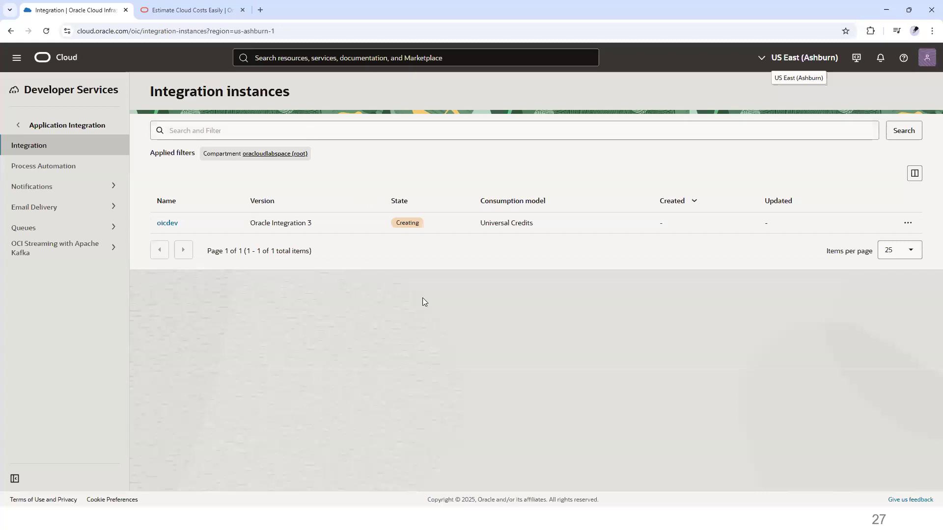
pyautogui.doubleClick(407, 227)
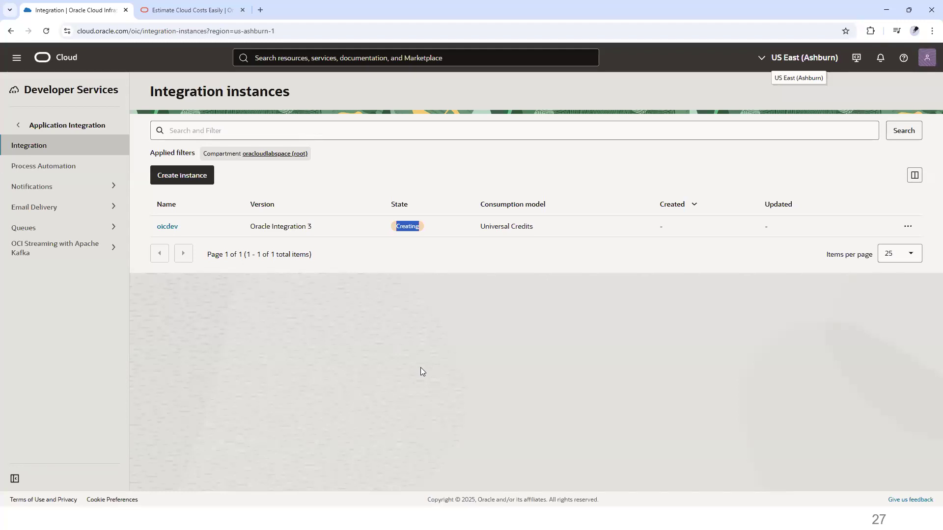
pyautogui.click(428, 379)
pyautogui.click(72, 168)
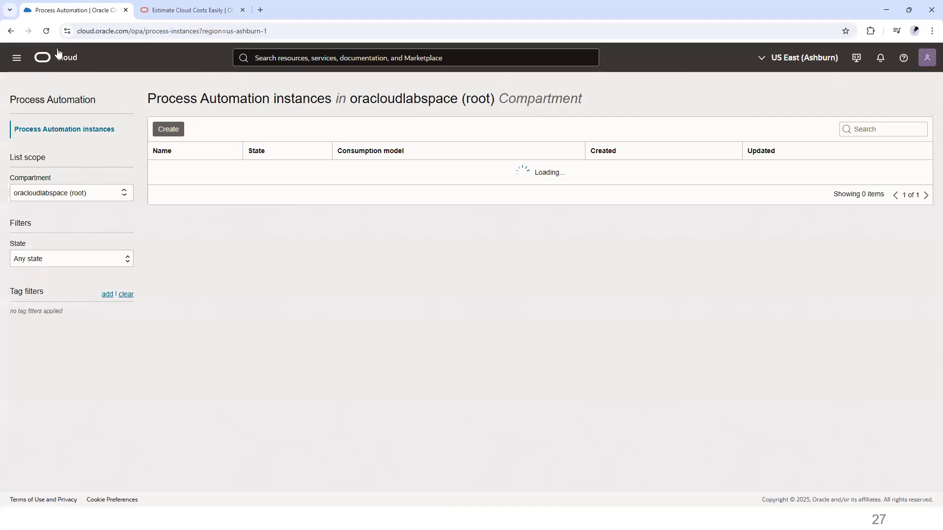
pyautogui.click(10, 31)
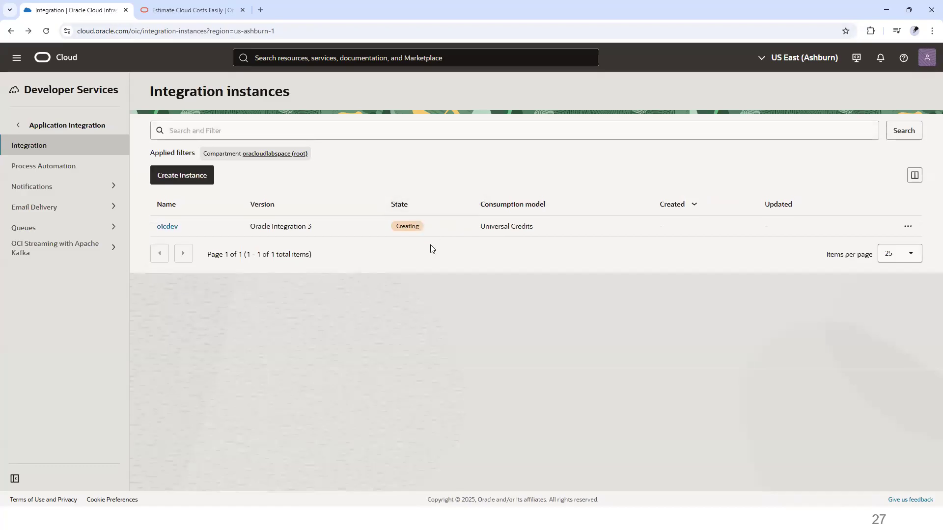
# Step: Open the oicdev instance details, highlight its name and Design-time URL, and copy the Runtime URL
pyautogui.click(171, 228)
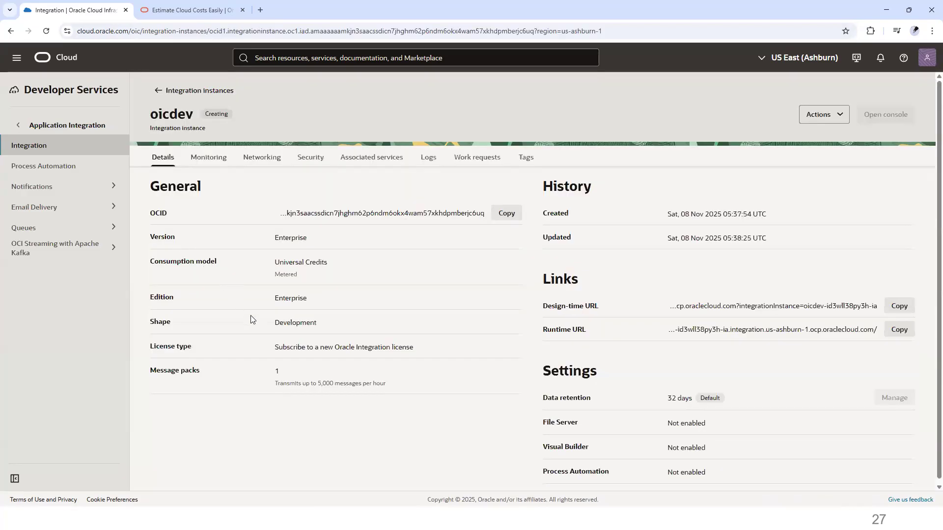
pyautogui.doubleClick(226, 114)
pyautogui.tripleClick(571, 308)
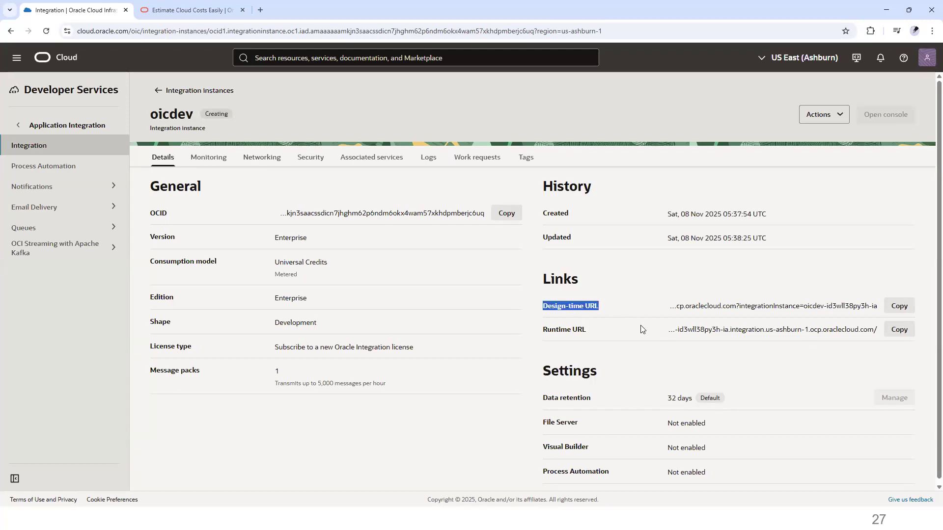
pyautogui.click(899, 330)
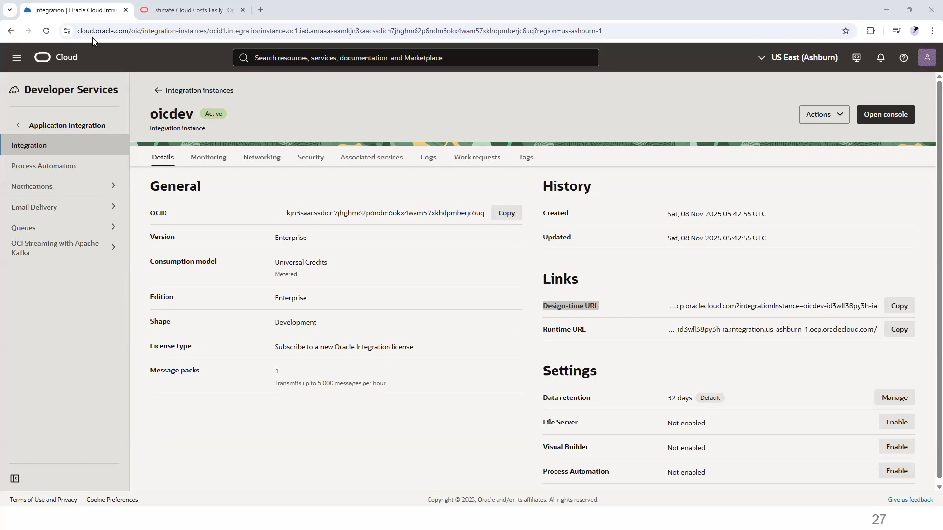
# Step: Once the instance is active, reopen oicdev from the instances list and open its service console
pyautogui.click(164, 93)
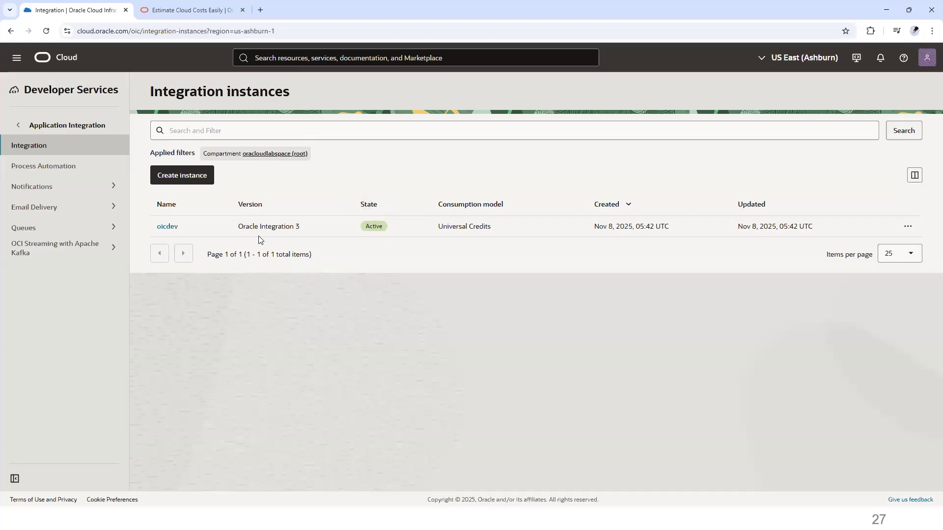
pyautogui.click(168, 227)
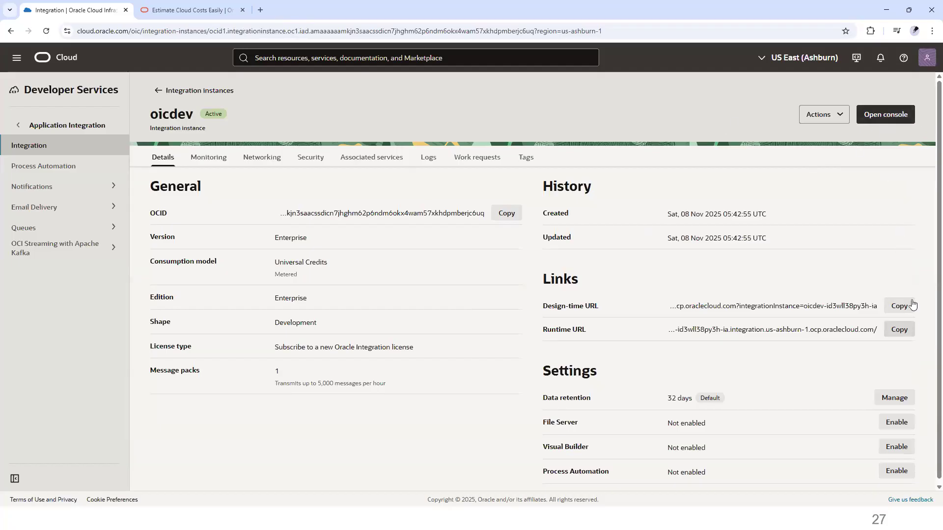
pyautogui.click(891, 118)
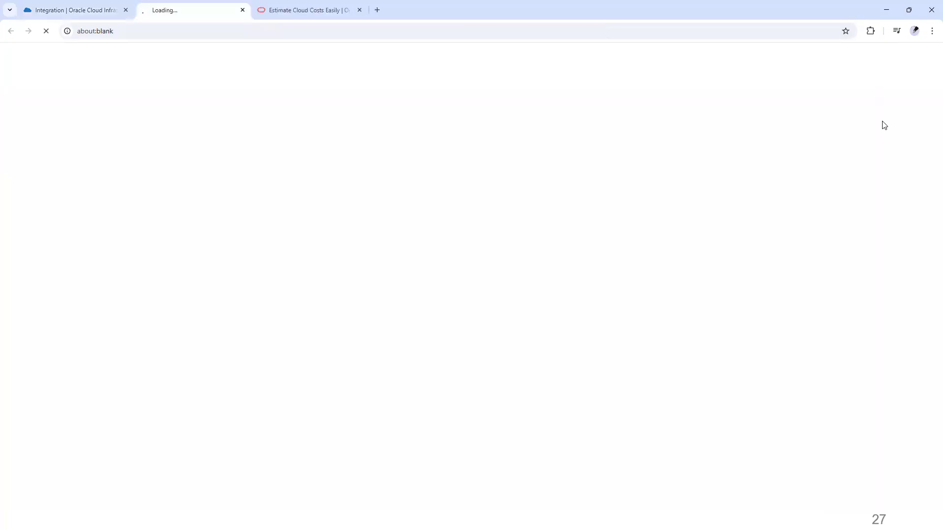
# Step: Close the cost estimator tab and highlight the integrationInstance parameter and the oicdev instance name in the console's address
pyautogui.click(359, 9)
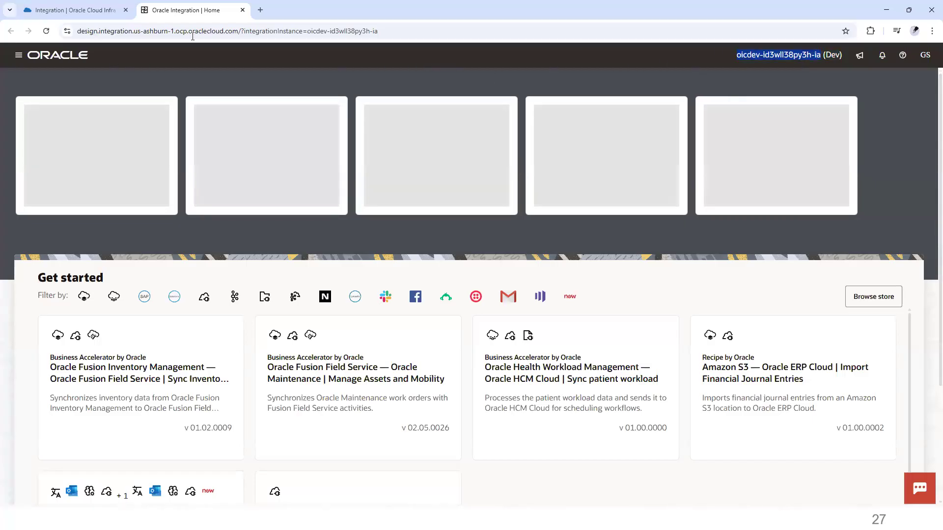
pyautogui.doubleClick(282, 31)
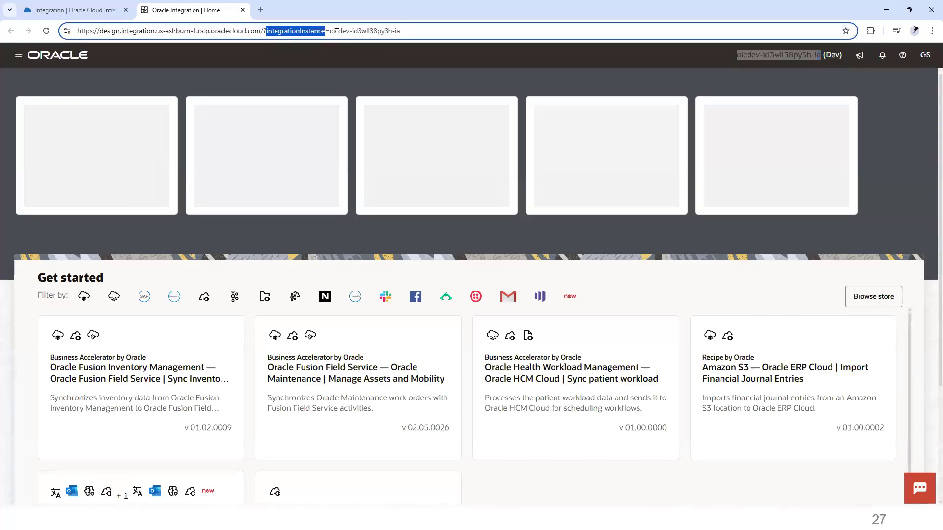
pyautogui.doubleClick(338, 31)
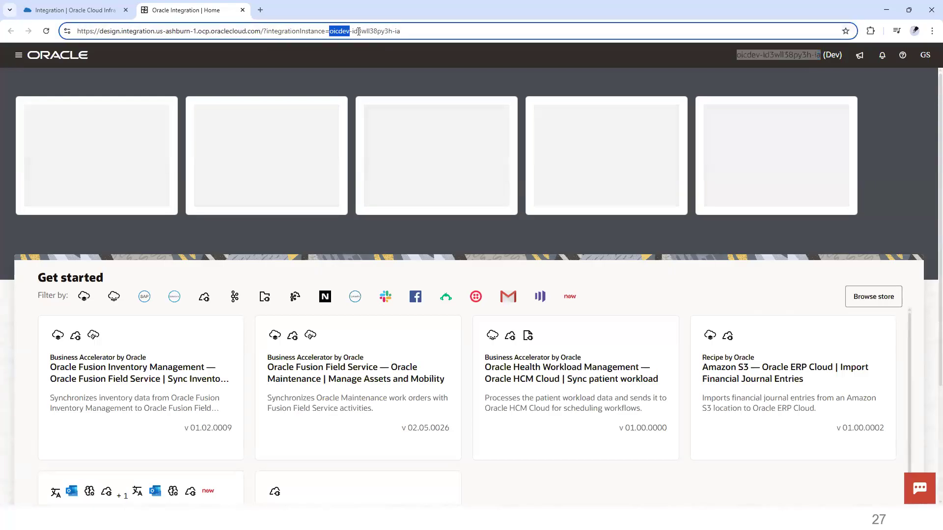
pyautogui.moveTo(358, 31); pyautogui.dragTo(330, 33)
pyautogui.click(422, 32)
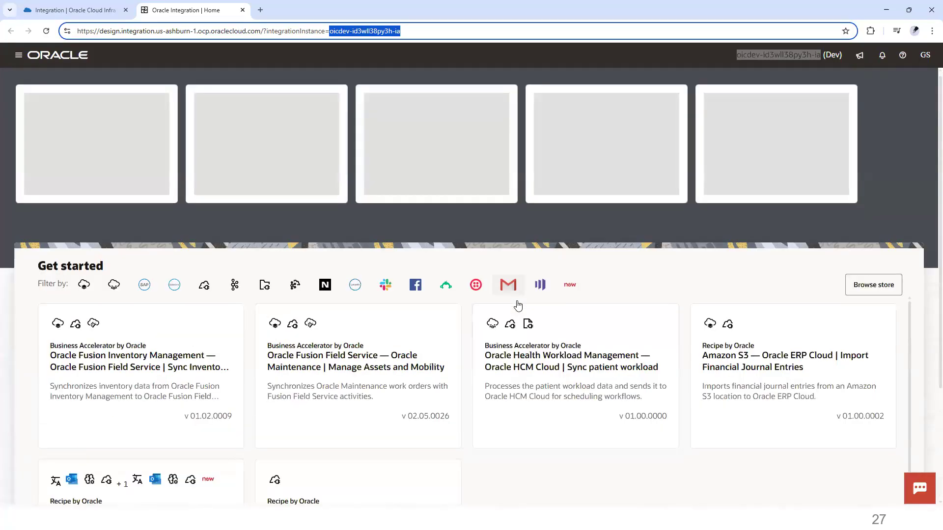
# Step: Open the console navigation menu, then go back to the OCI tab and examine the oicdev row's actions menu
pyautogui.click(19, 57)
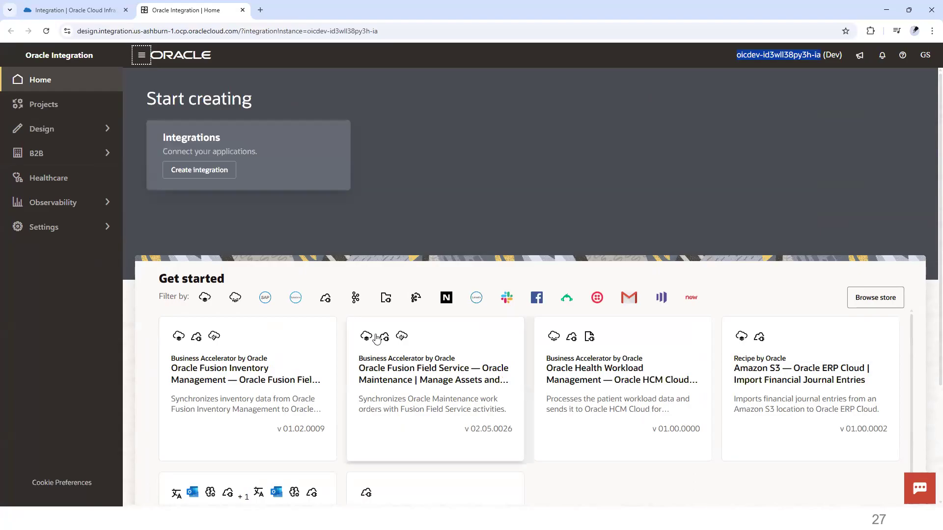
pyautogui.click(74, 10)
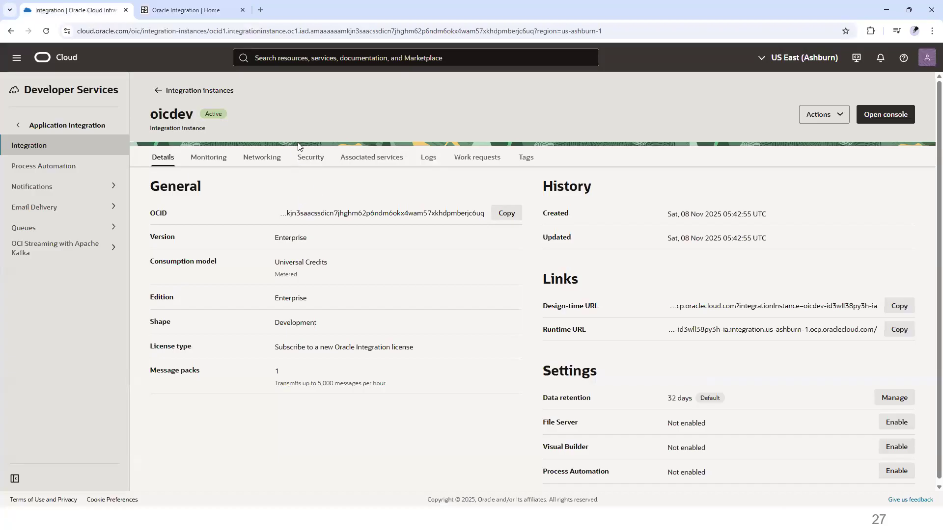
pyautogui.doubleClick(215, 115)
pyautogui.click(157, 91)
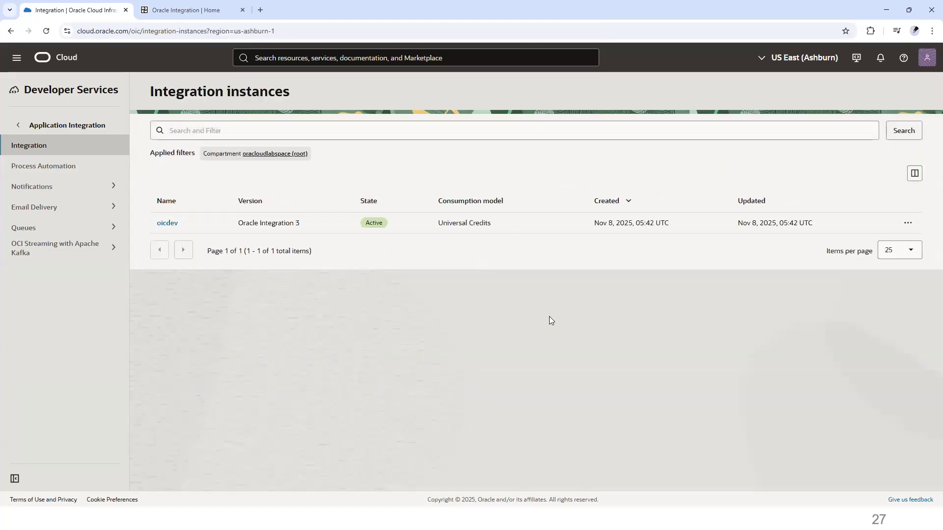
pyautogui.click(908, 228)
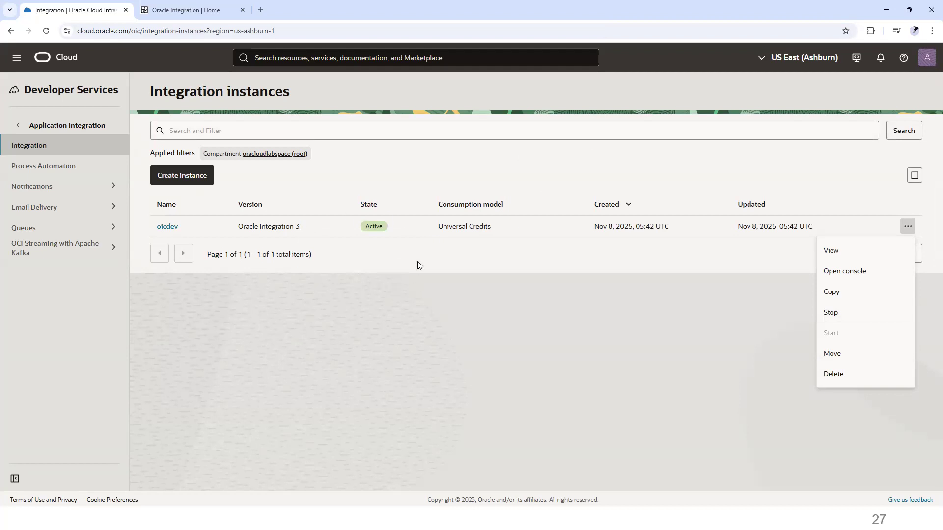
pyautogui.click(502, 267)
# Step: Switch to the Oracle Integration console and open the Integrations page under Design
pyautogui.click(202, 7)
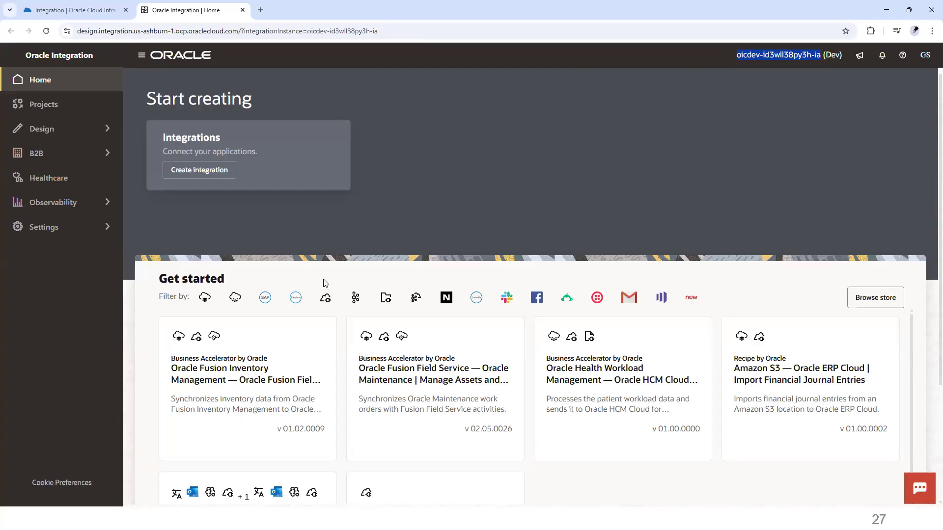
pyautogui.click(46, 131)
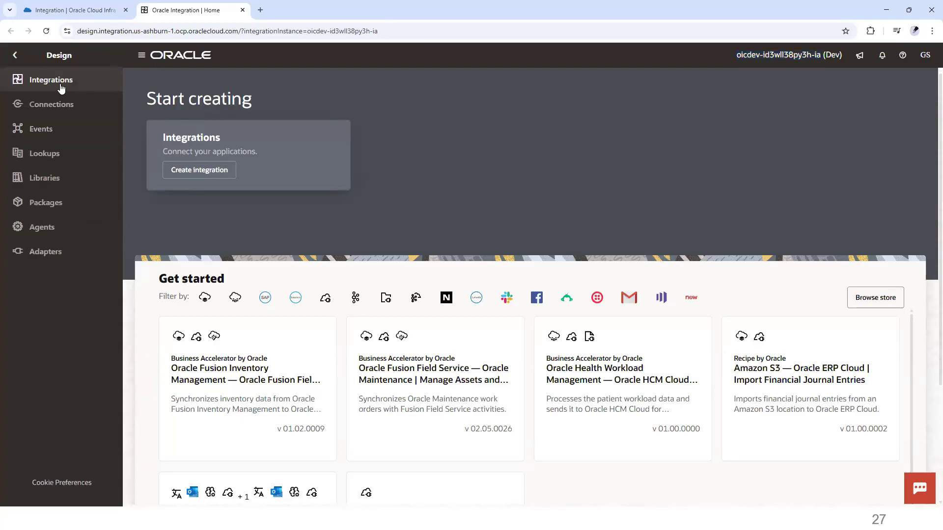
pyautogui.click(72, 85)
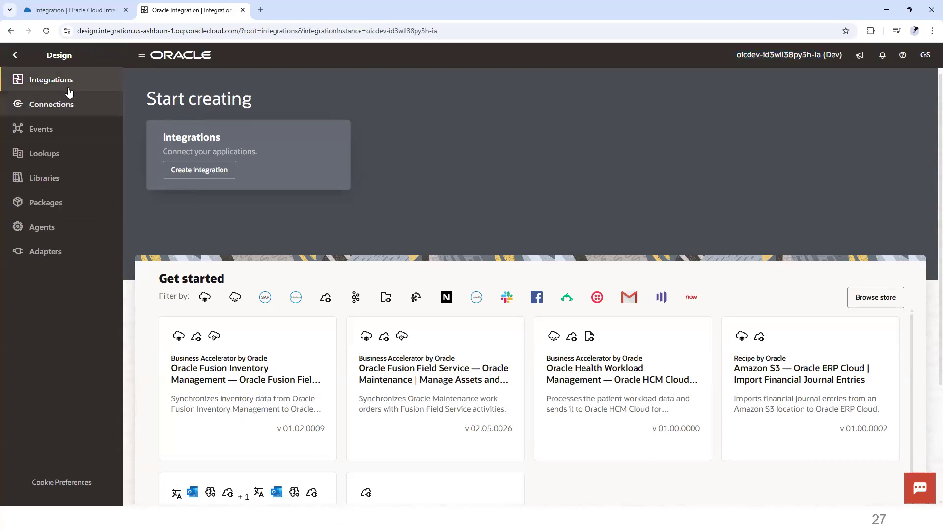
pyautogui.click(76, 88)
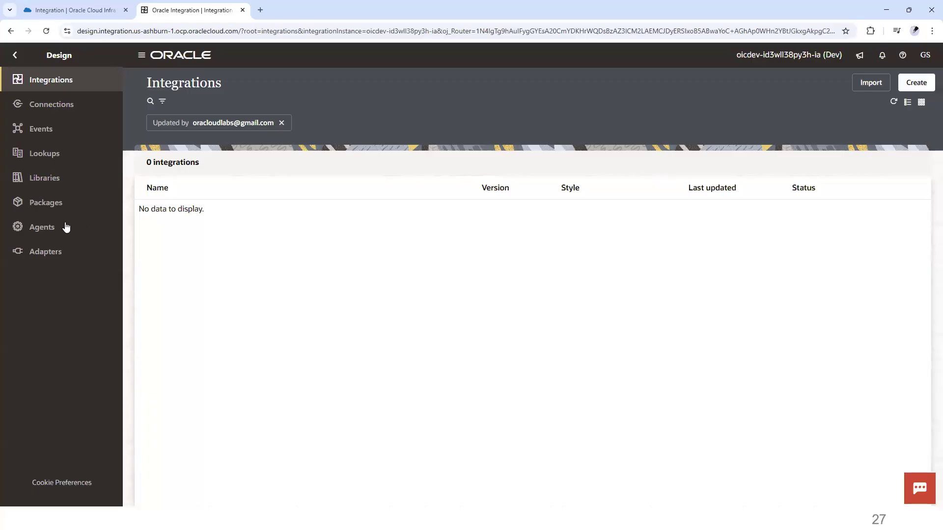
# Step: Open the Adapters page under Design and scroll down through the list of preinstalled adapters
pyautogui.click(59, 253)
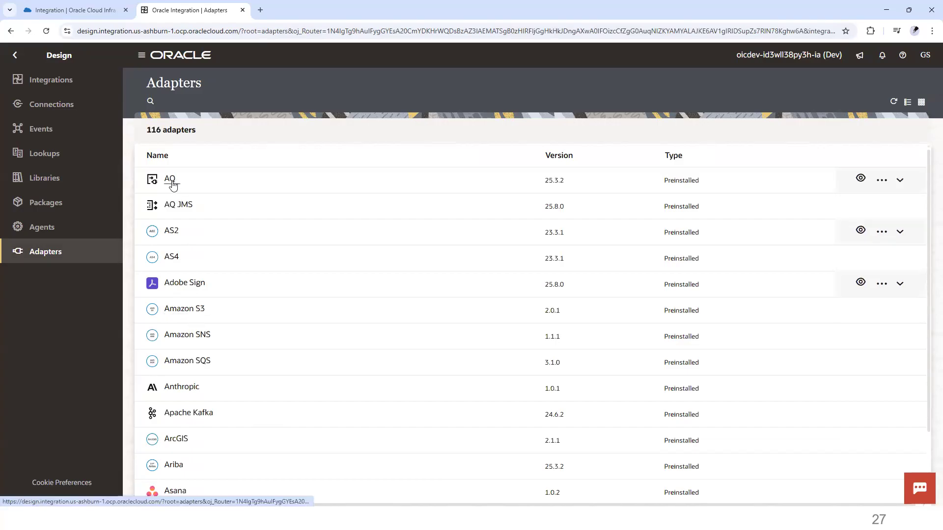
pyautogui.scroll(-2, 175, 187)
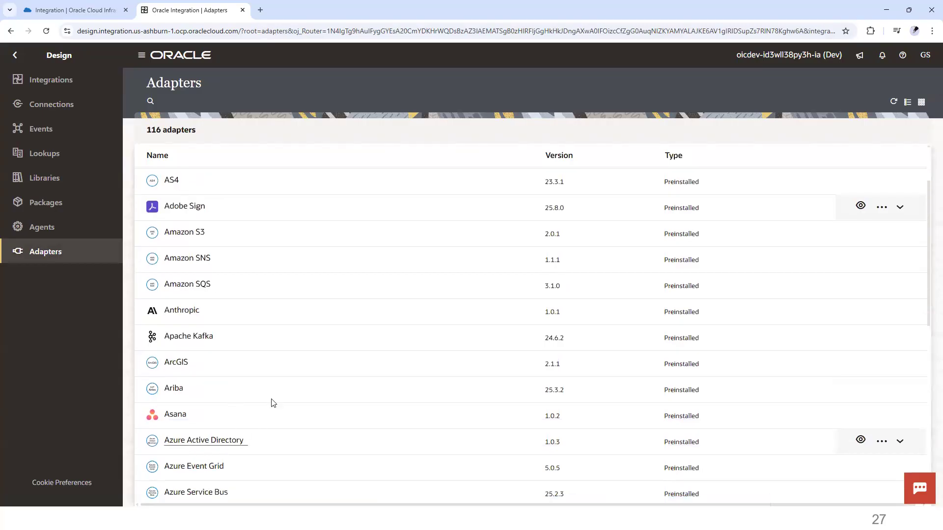
pyautogui.scroll(-5, 316, 295)
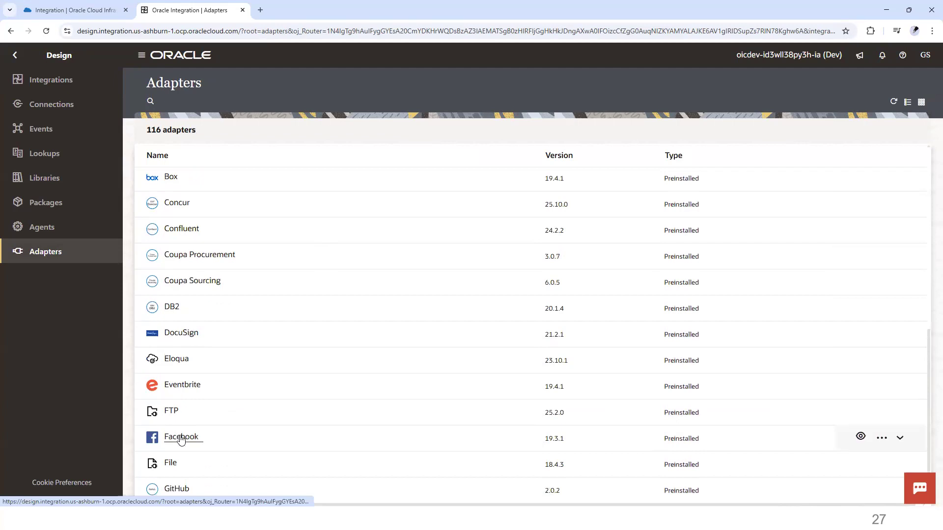
pyautogui.scroll(-1, 179, 439)
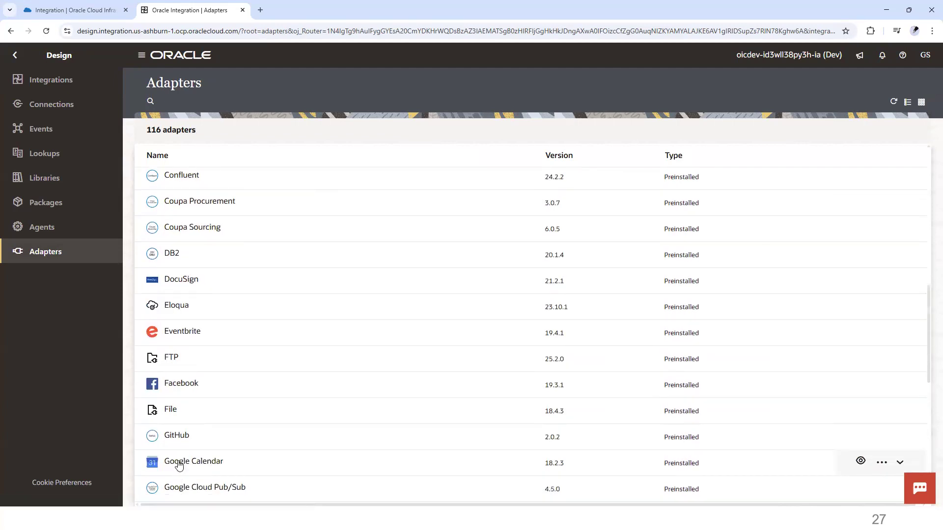
pyautogui.scroll(-3, 199, 445)
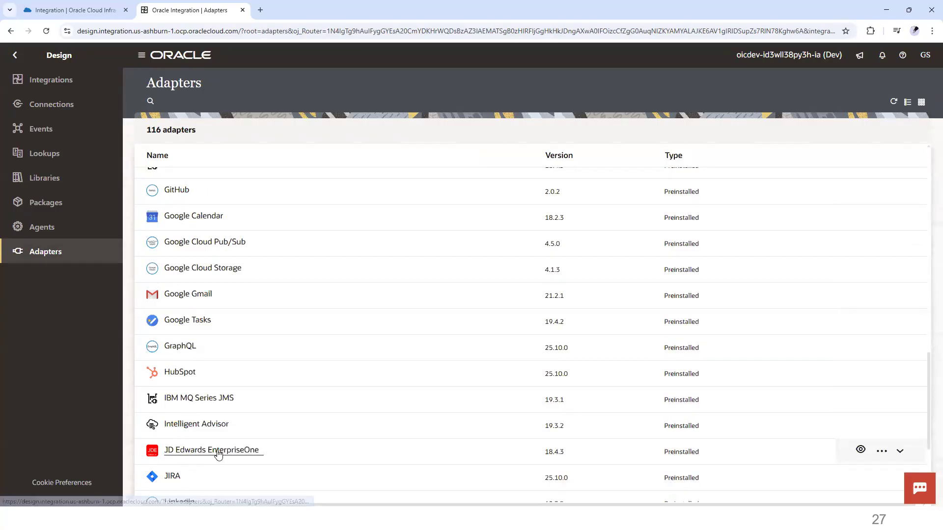
pyautogui.scroll(-3, 232, 440)
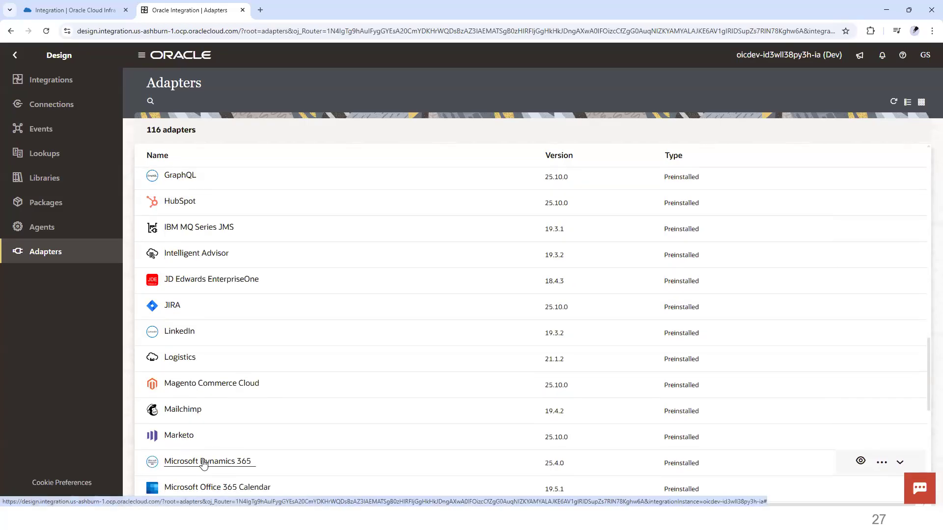
pyautogui.scroll(-4, 209, 462)
pyautogui.scroll(-4, 211, 284)
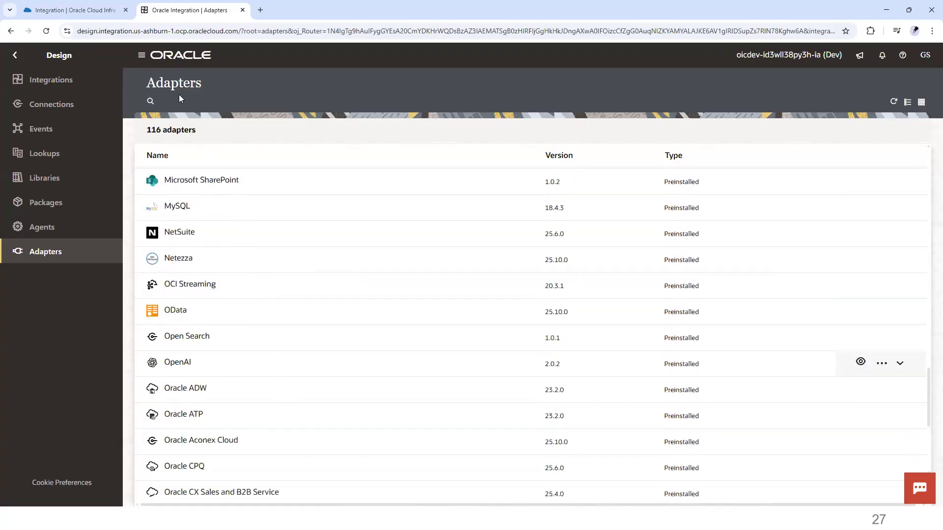
# Step: Highlight the adapter count, then browse the remaining adapters to the end of the list and back up
pyautogui.tripleClick(154, 128)
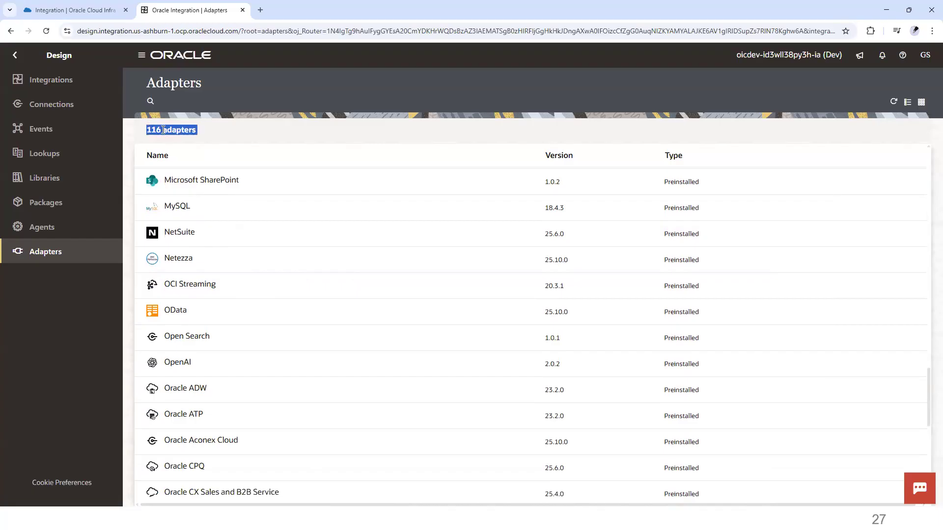
pyautogui.scroll(-5, 256, 263)
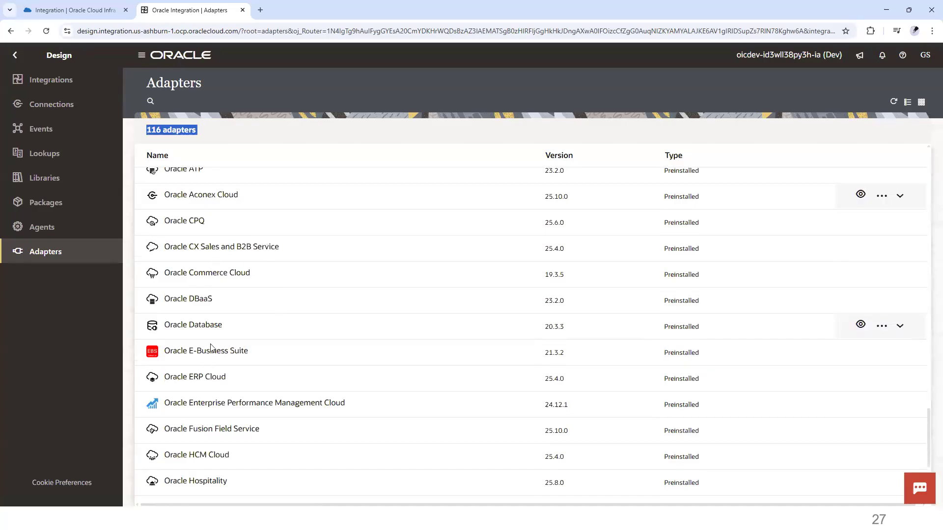
pyautogui.scroll(-3, 211, 347)
pyautogui.scroll(-3, 213, 334)
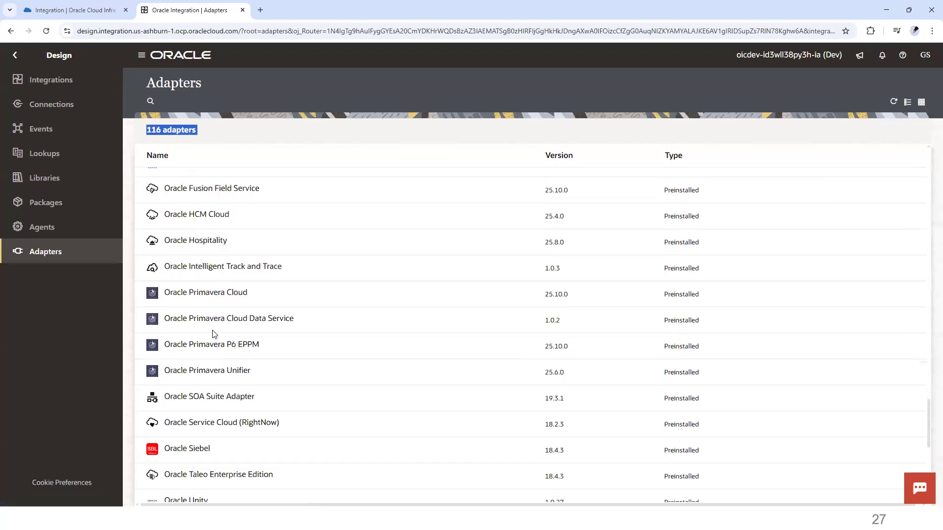
pyautogui.scroll(-3, 214, 334)
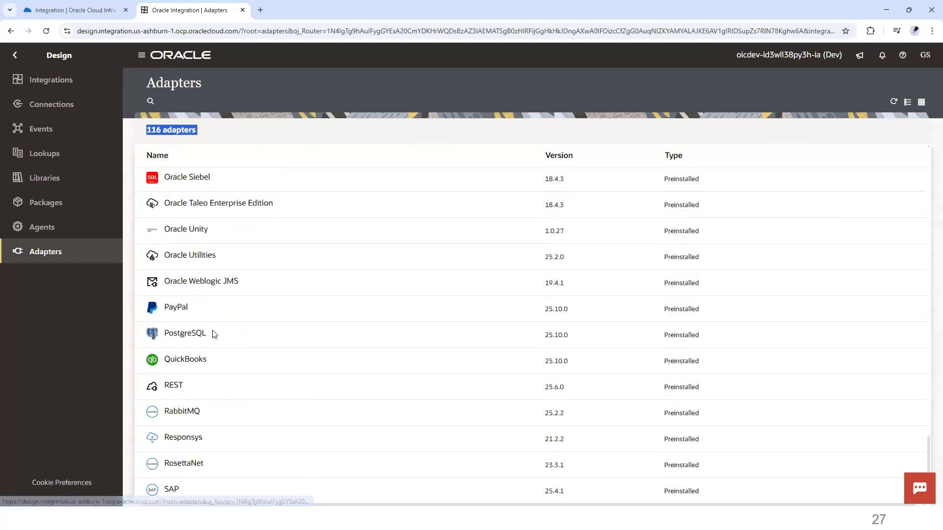
pyautogui.scroll(-7, 212, 339)
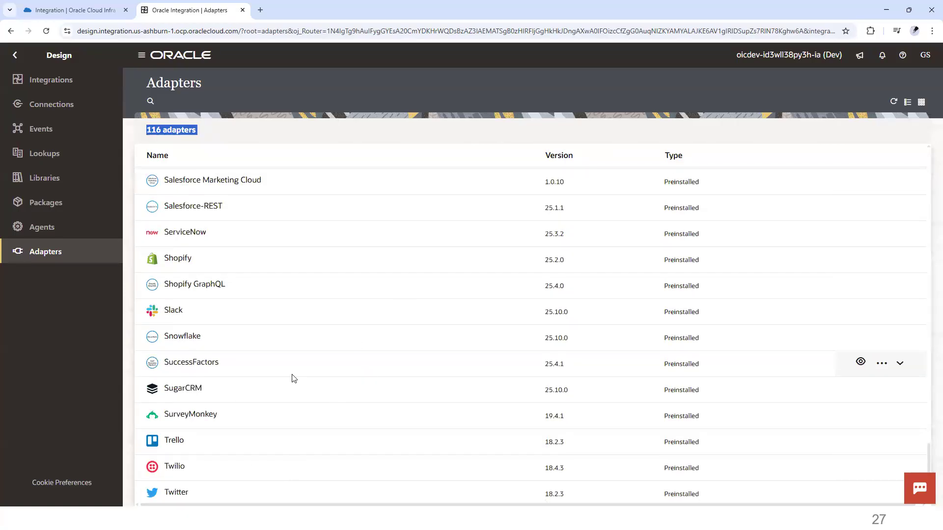
pyautogui.scroll(-1, 294, 380)
pyautogui.scroll(-1, 290, 406)
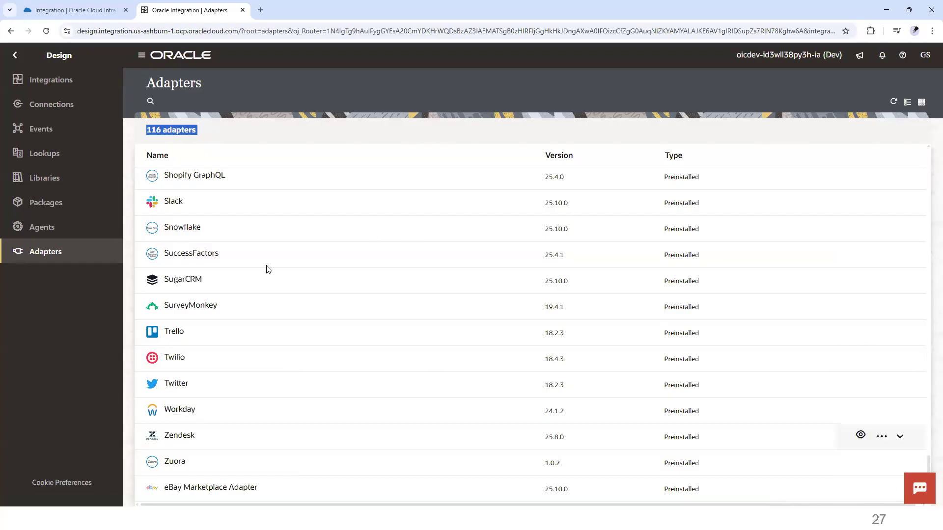
pyautogui.scroll(3, 222, 425)
pyautogui.scroll(5, 222, 427)
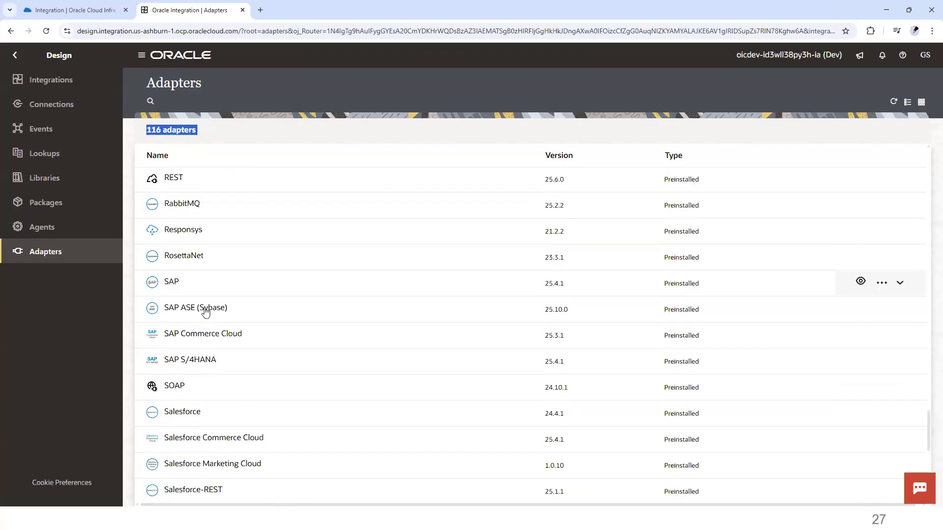
pyautogui.scroll(3, 206, 308)
pyautogui.moveTo(216, 298)
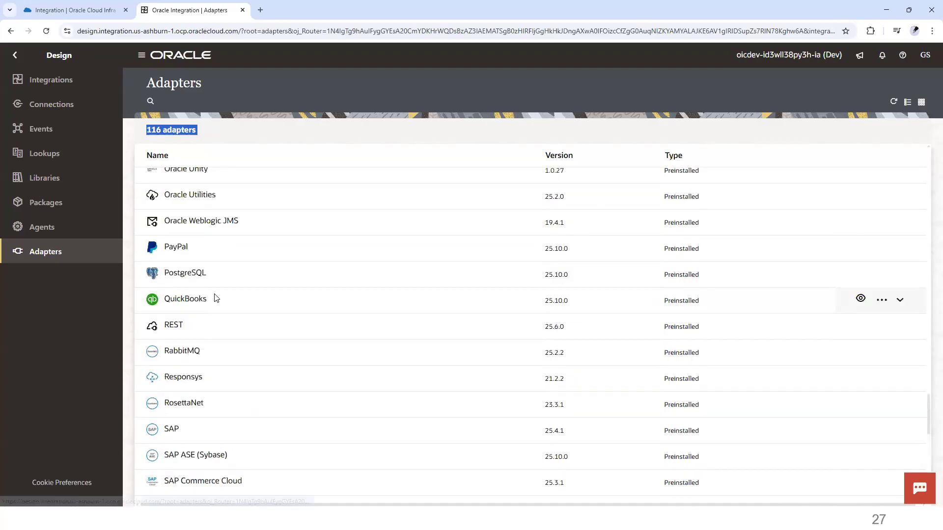
pyautogui.scroll(3, 216, 299)
pyautogui.scroll(3, 216, 298)
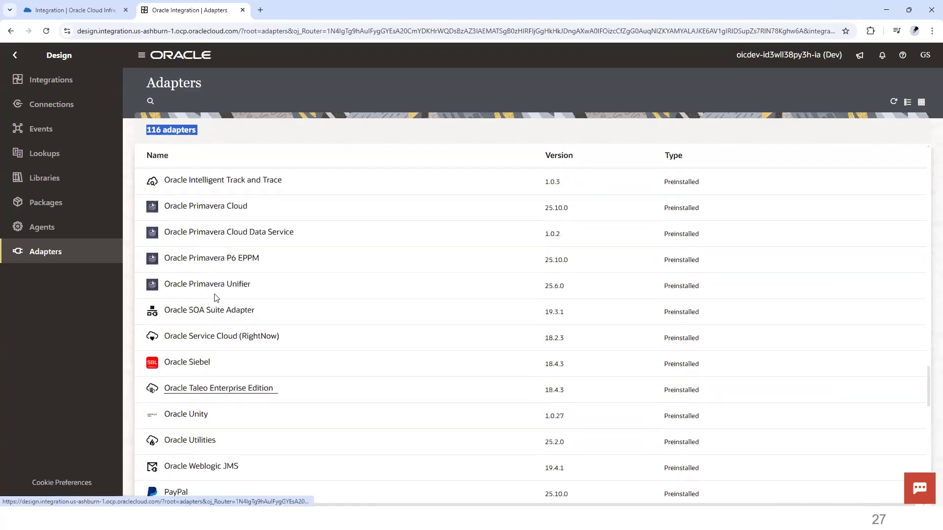
pyautogui.scroll(2, 215, 298)
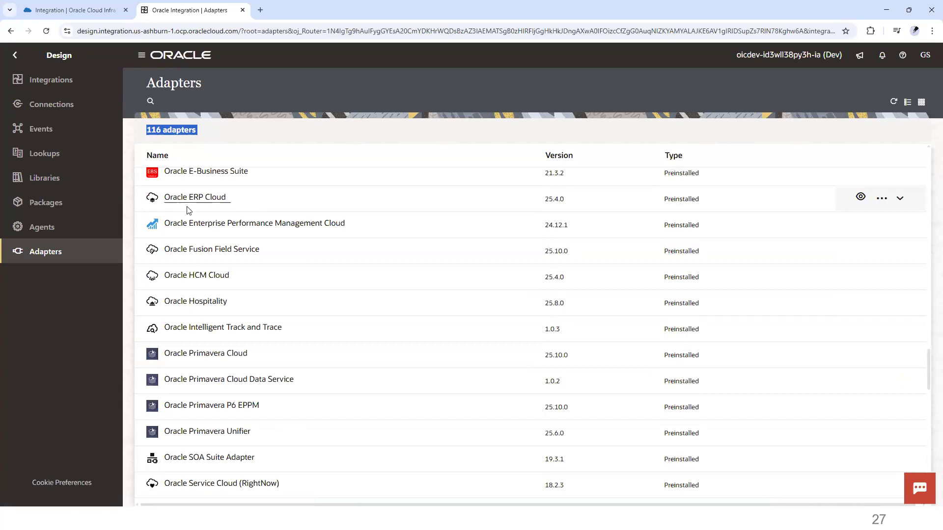
pyautogui.scroll(2, 180, 206)
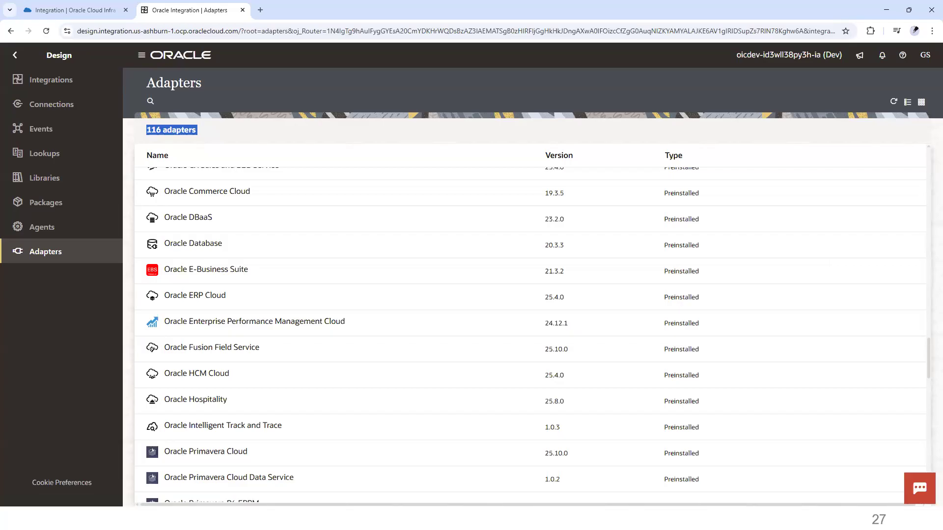
# Step: Return to the OCI instances tab and stop the oicdev instance from its actions menu
pyautogui.hotkey('alt', 'Tab')
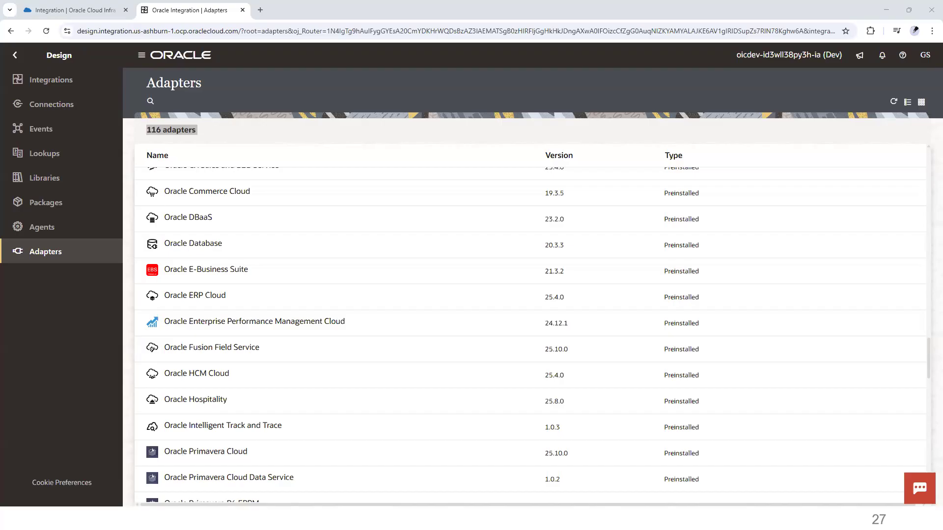
pyautogui.click(85, 5)
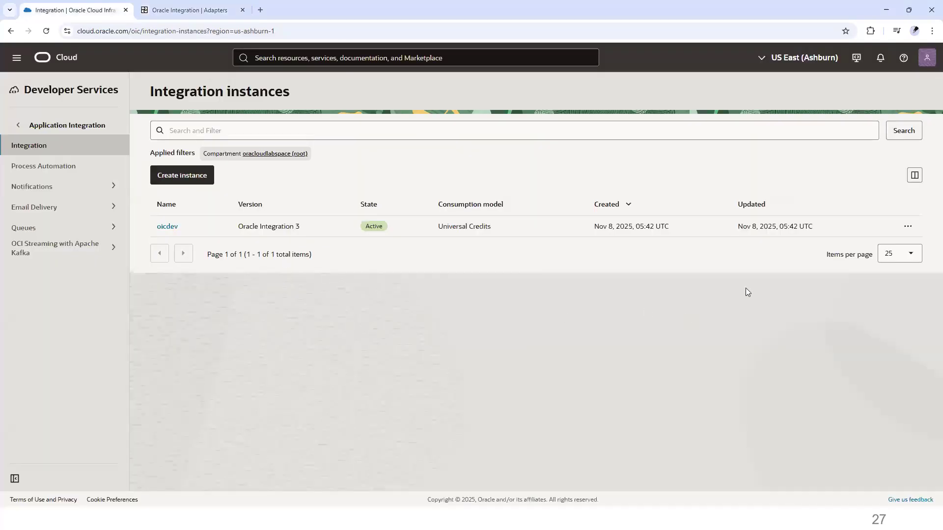
pyautogui.click(907, 226)
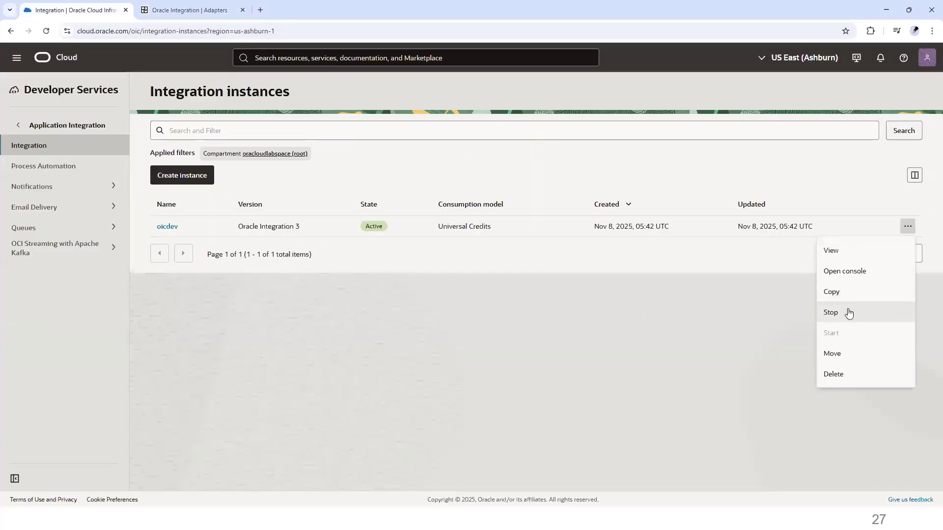
pyautogui.click(843, 312)
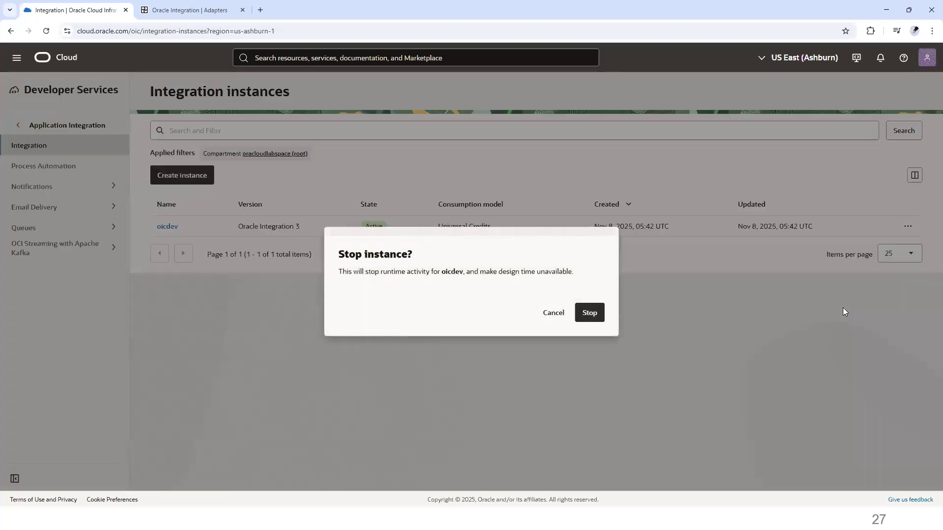
pyautogui.click(580, 317)
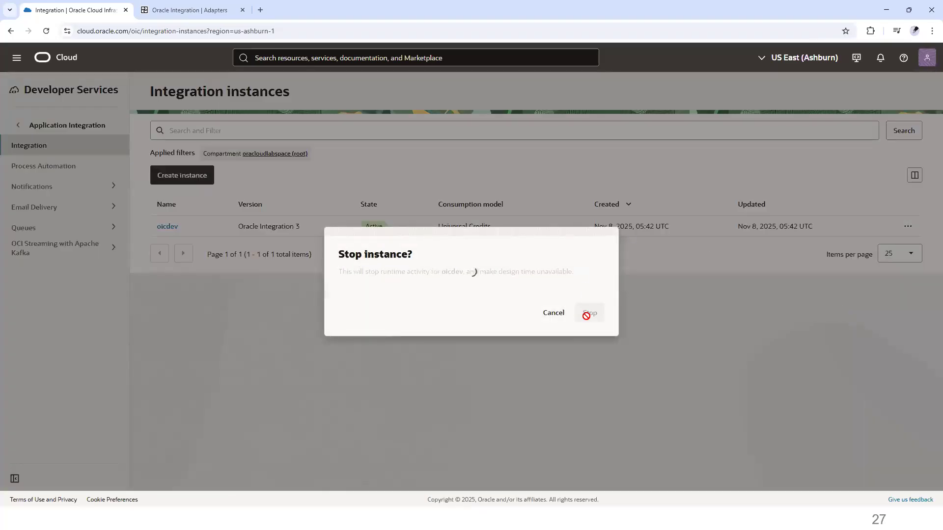